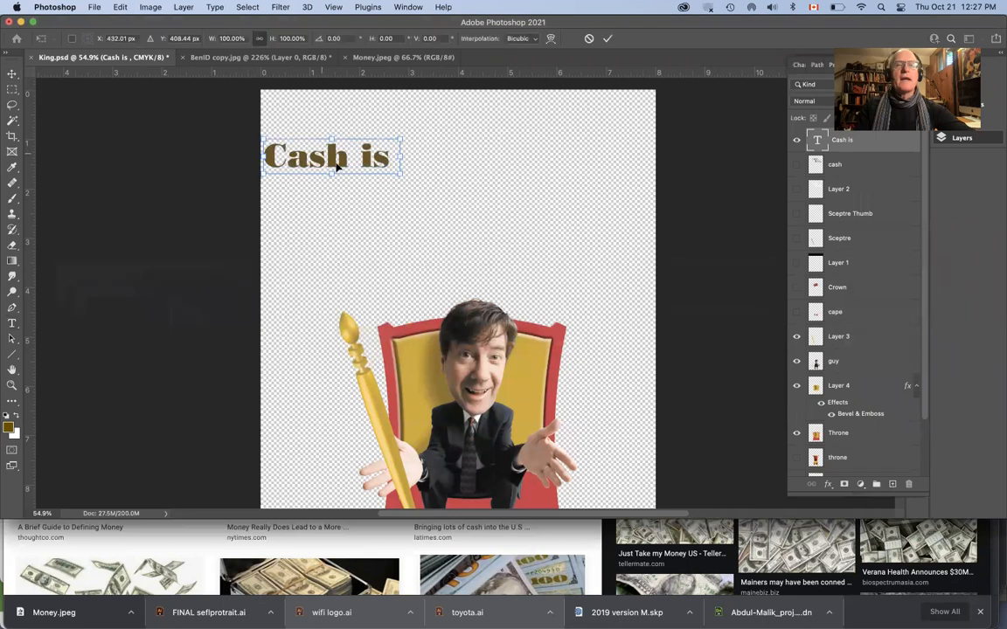
Move the "Cash is" text to the canvas's upper middle and add a separate text layer reading "KING" below it
drag(380, 166, 470, 160)
click(13, 324)
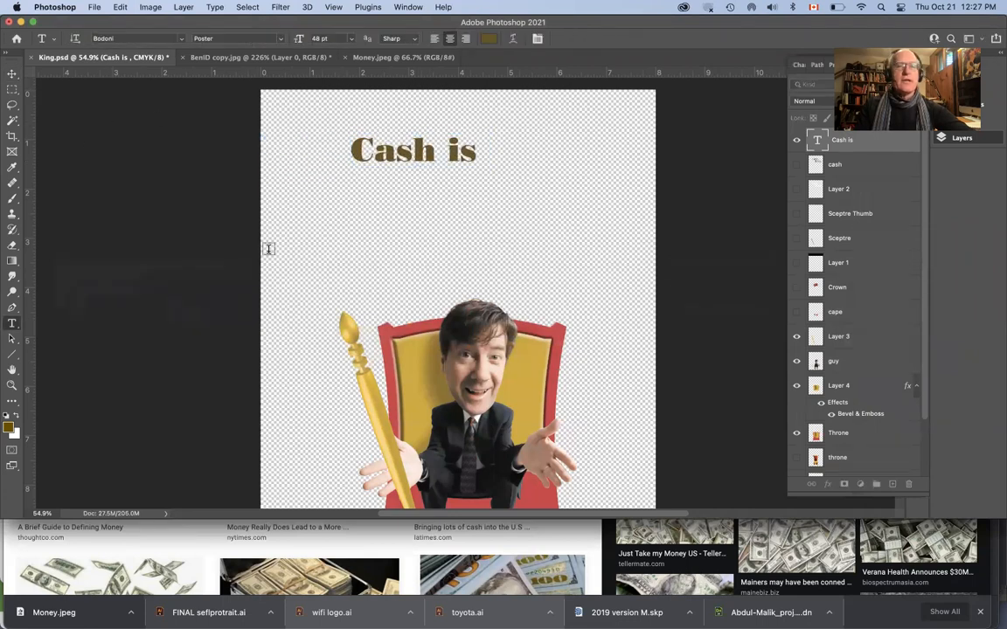
click(368, 201)
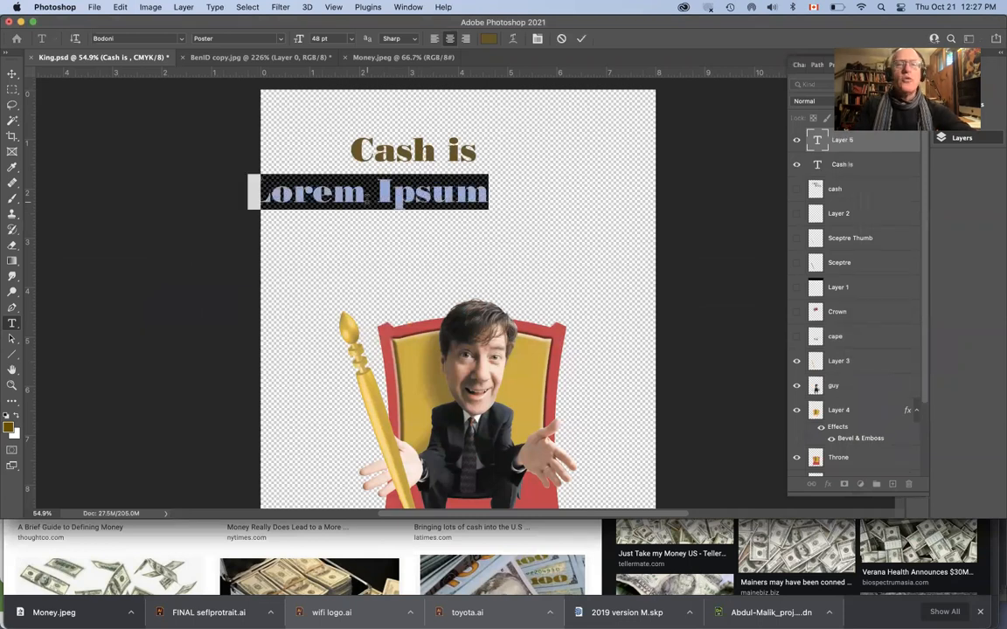
text(KING)
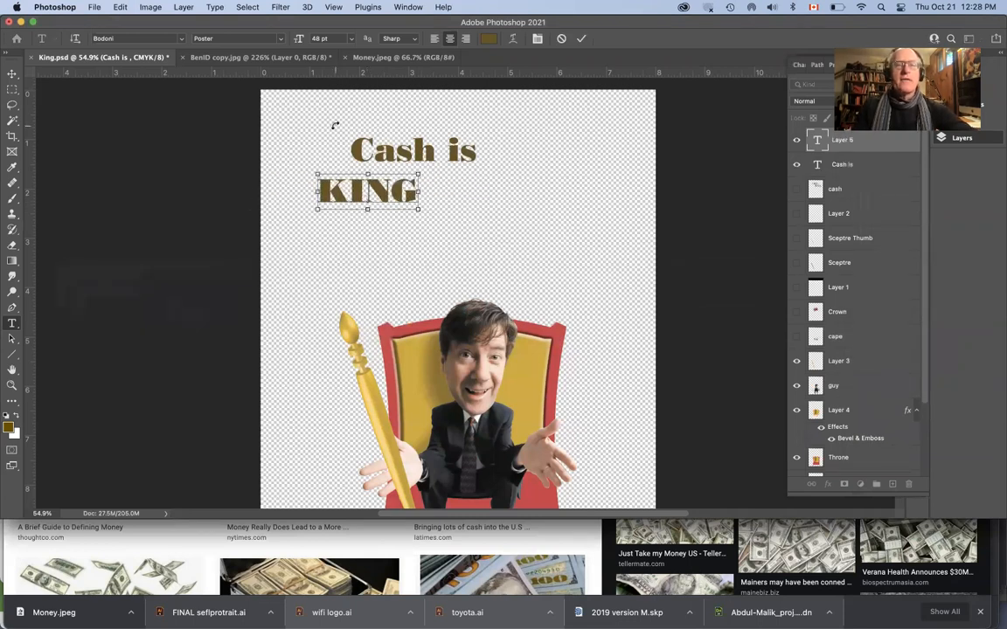
Position KING directly under "Cash is" with their starts aligned and scale it proportionally to about 177%
click(12, 75)
click(282, 138)
drag(374, 203, 561, 256)
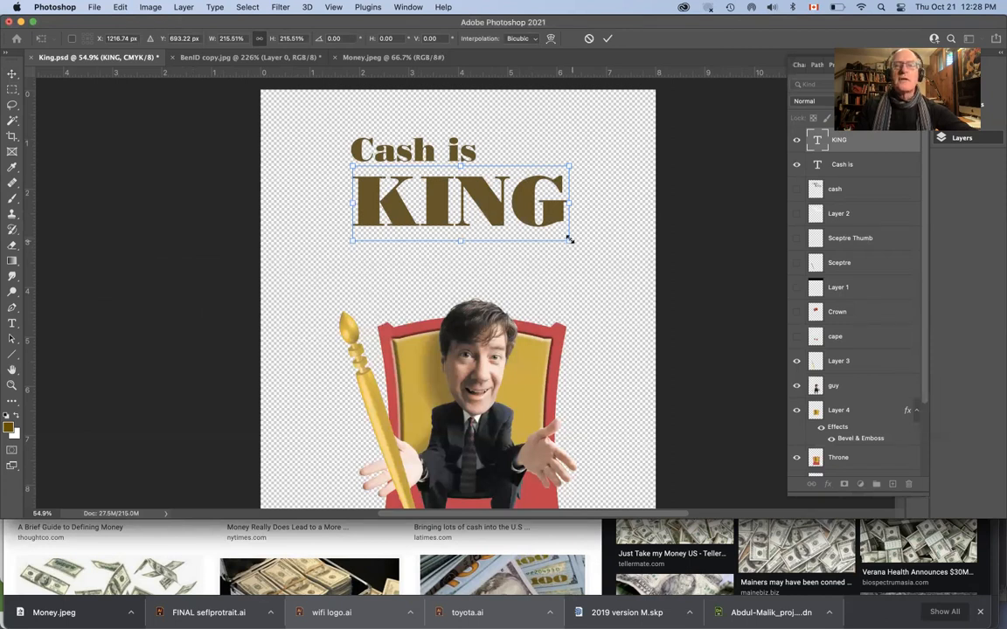
drag(566, 238, 530, 212)
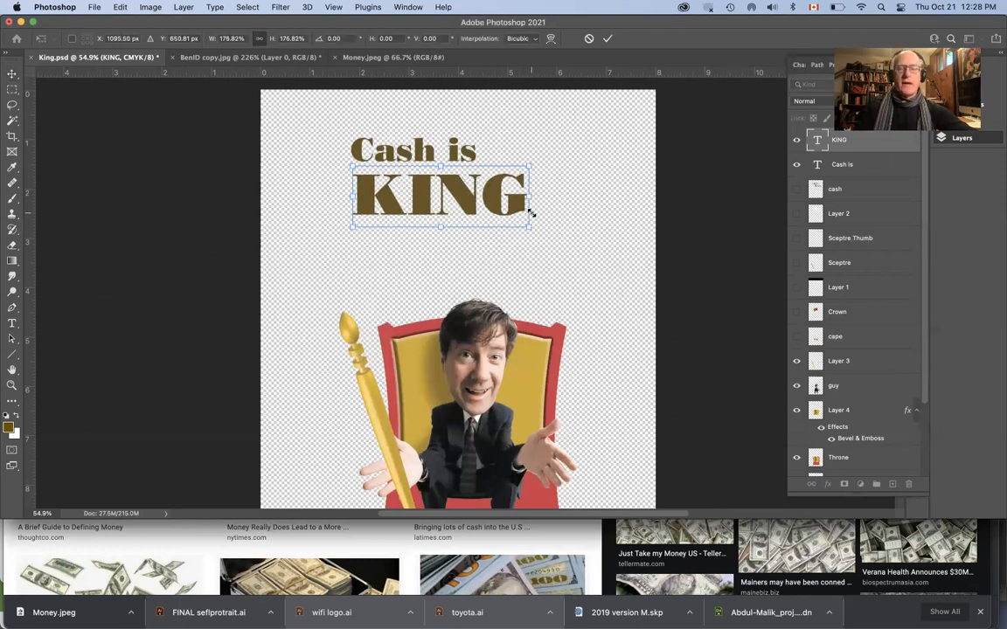
click(15, 77)
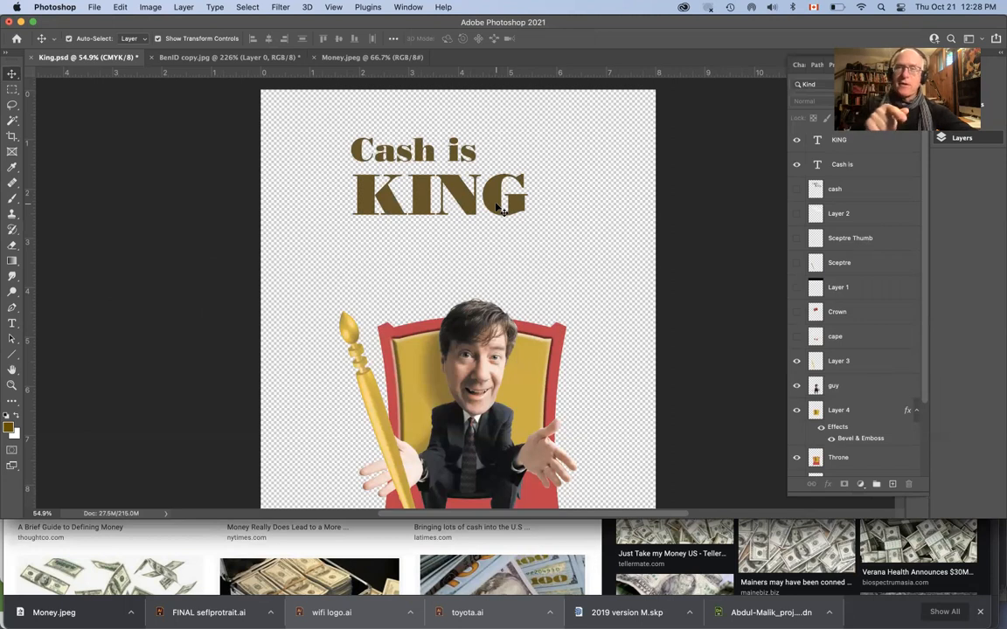
Rasterize both the KING and "Cash is" type layers
click(497, 207)
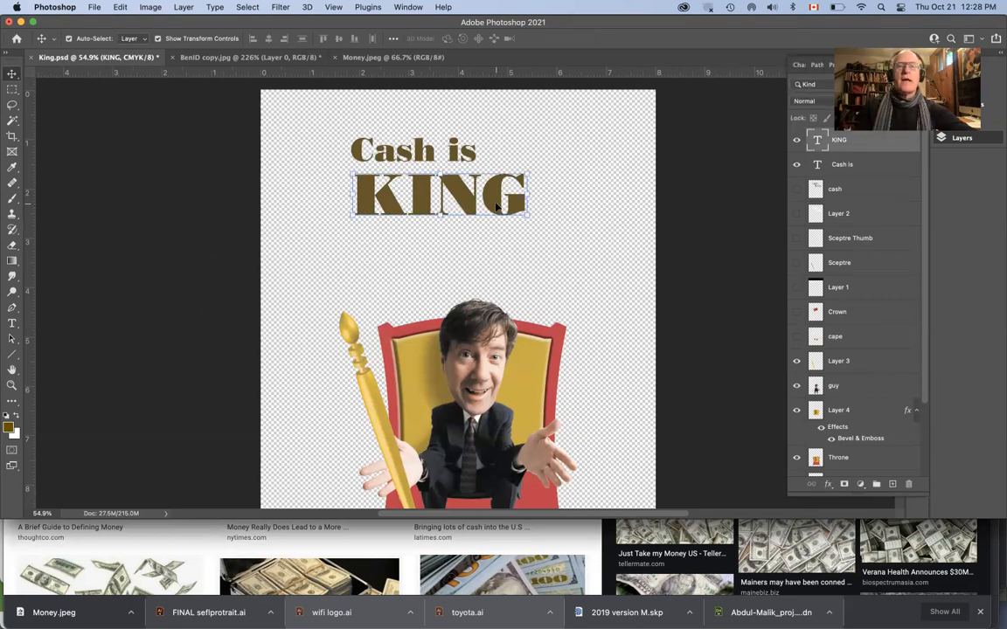
click(218, 7)
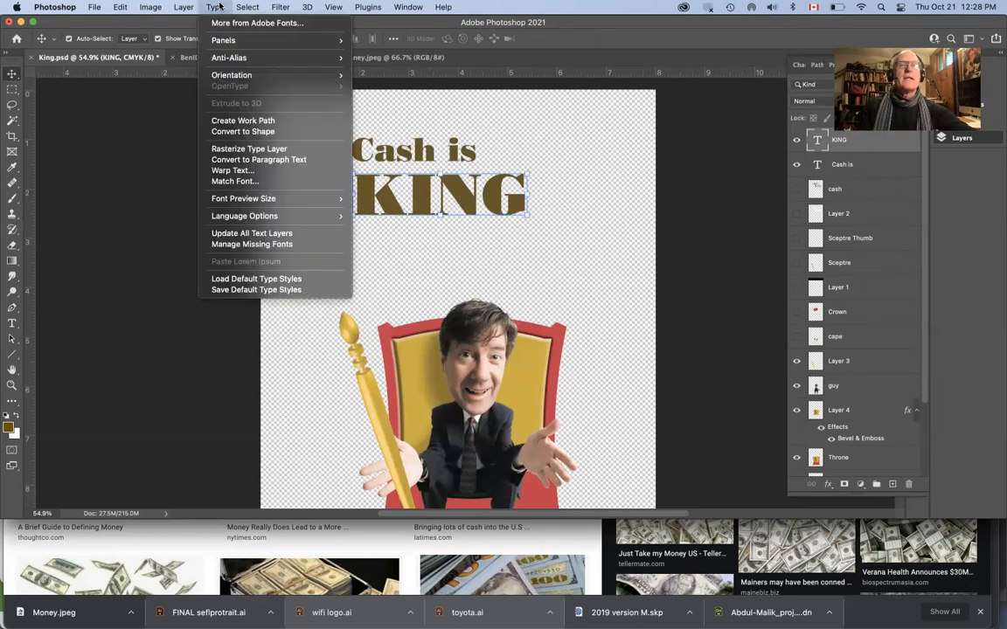
click(254, 150)
click(850, 164)
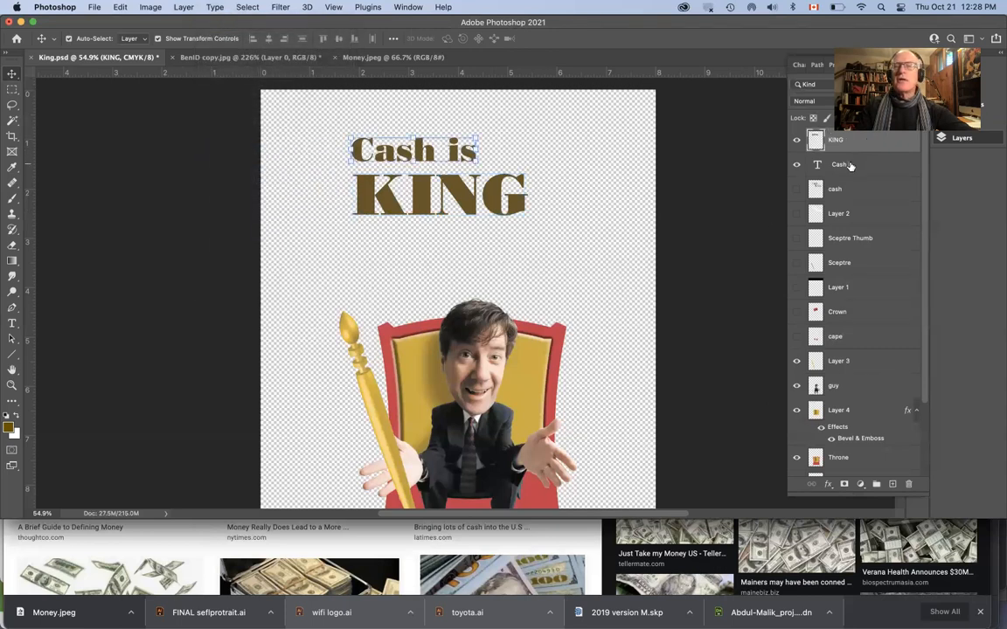
click(216, 7)
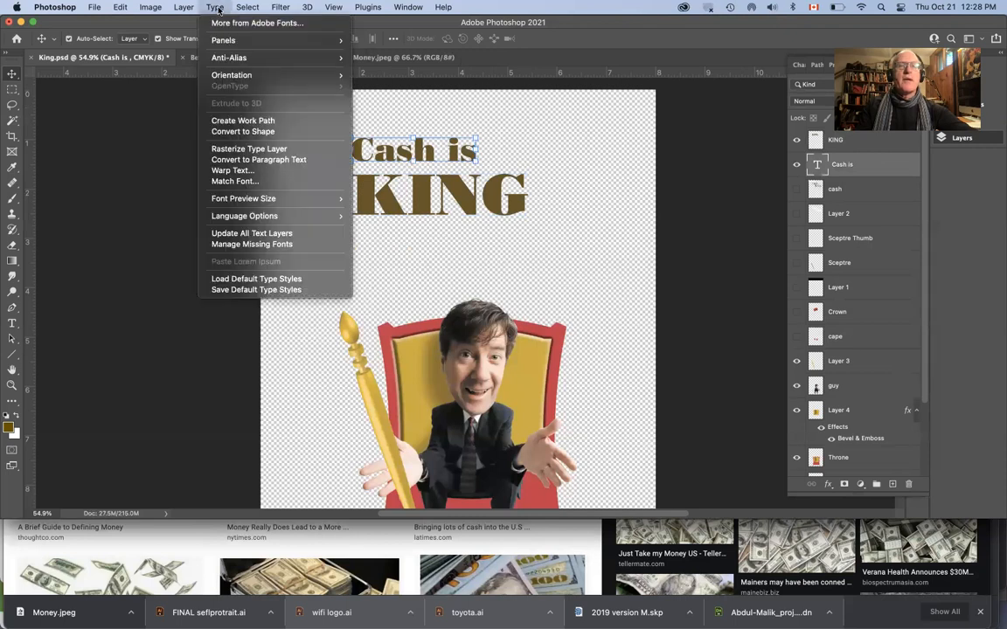
click(239, 151)
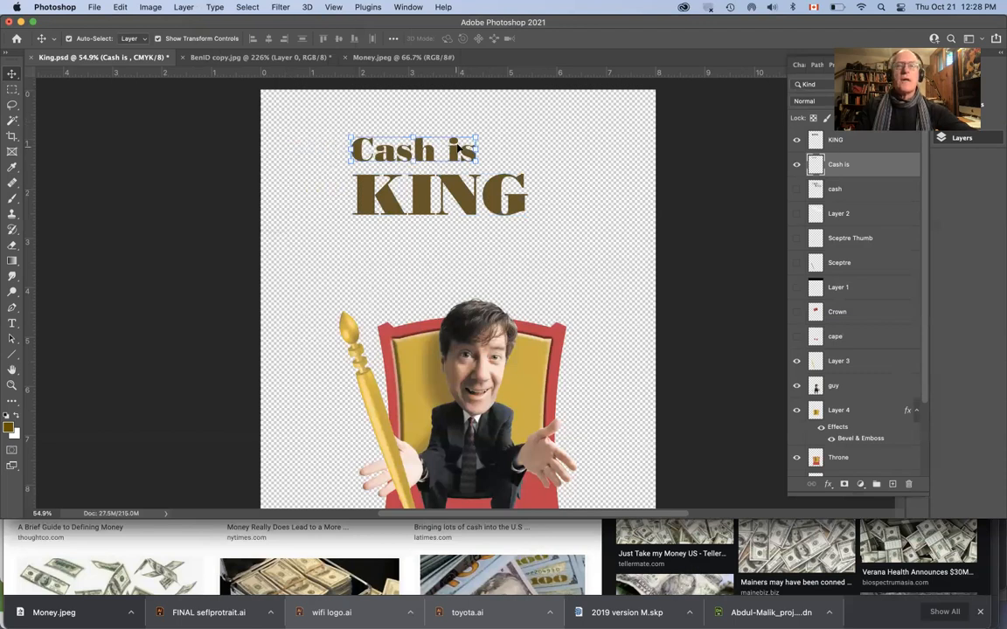
Move "Cash is" down close above KING and line up the starts of the two words
scroll(456, 151, up, 5)
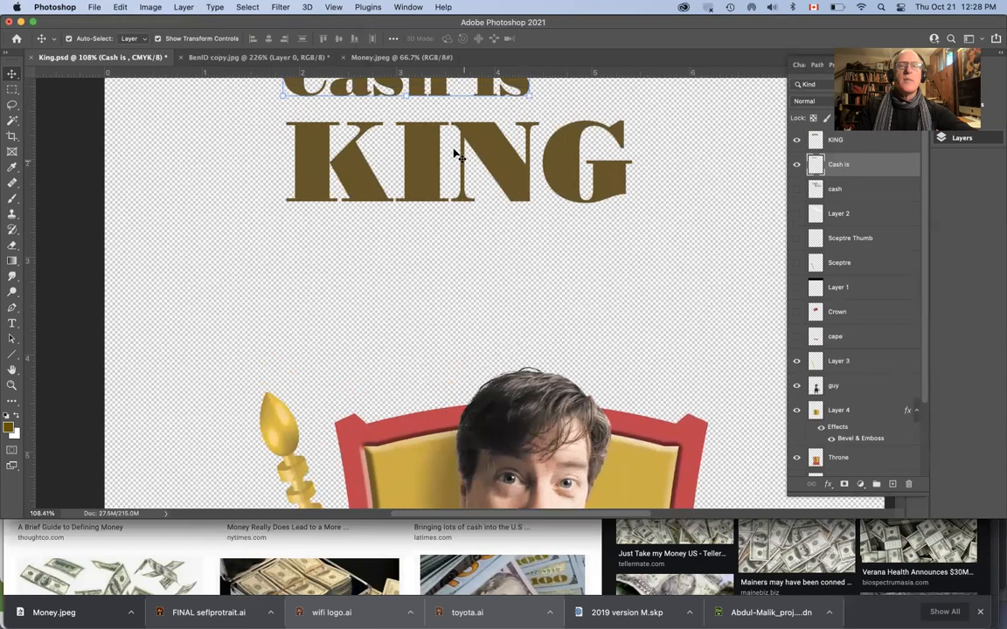
scroll(454, 154, up, 3)
drag(425, 169, 427, 186)
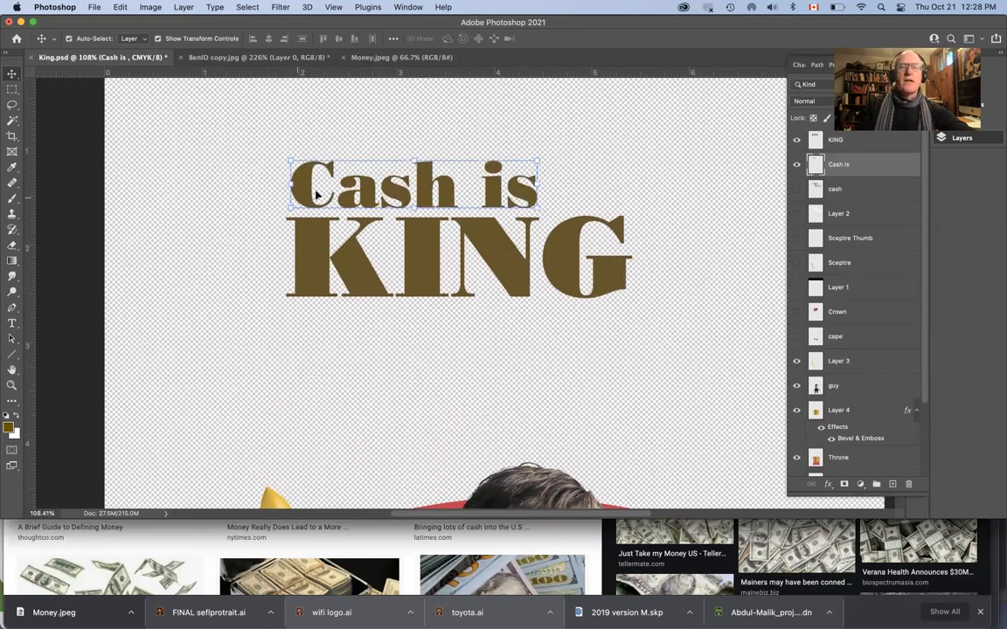
drag(306, 190, 303, 192)
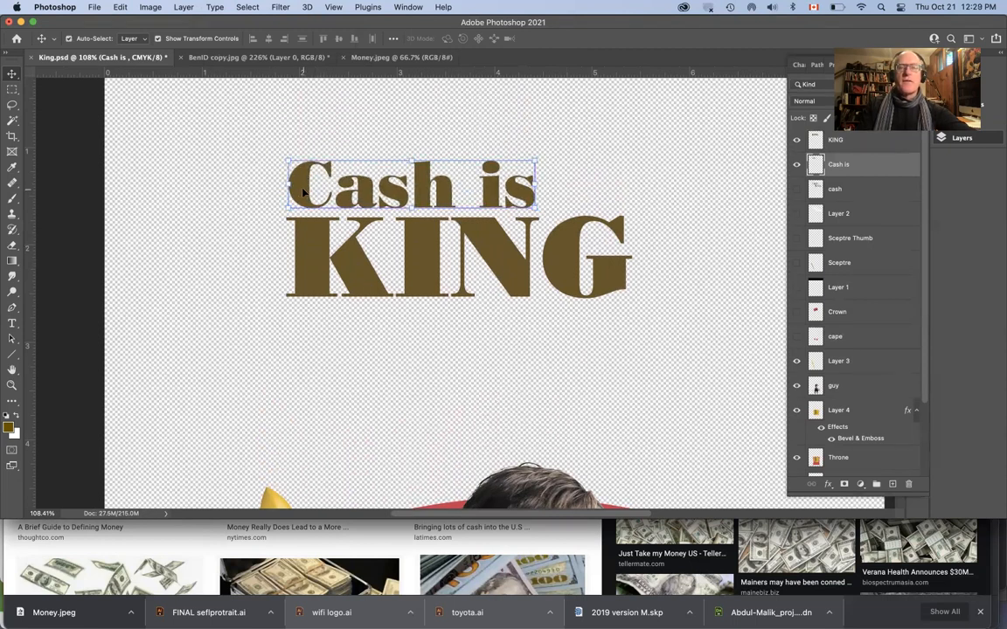
Merge the KING and "Cash is" layers into a single layer
click(837, 143)
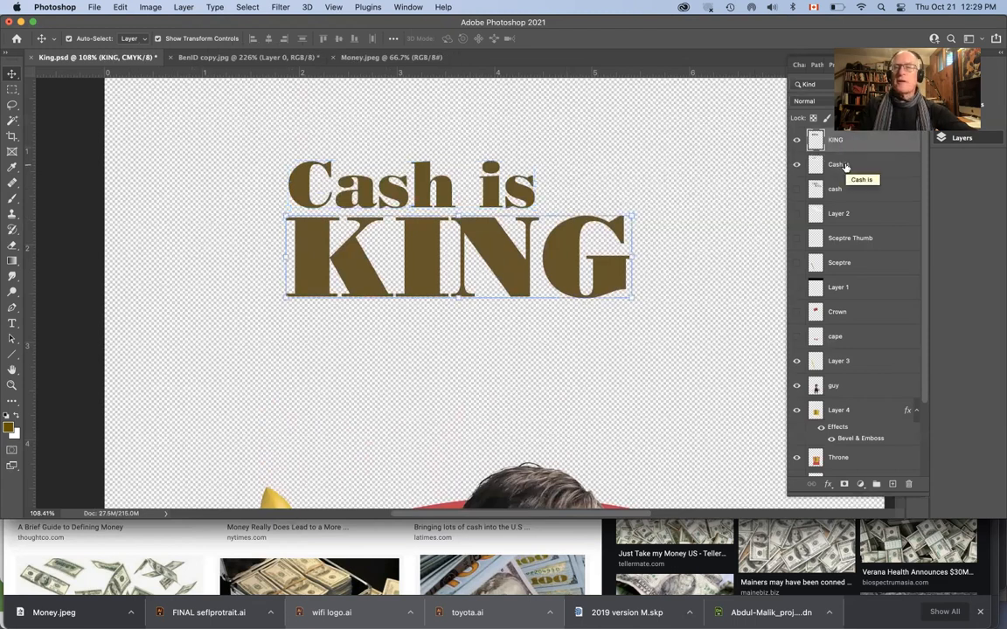
shift+click(845, 166)
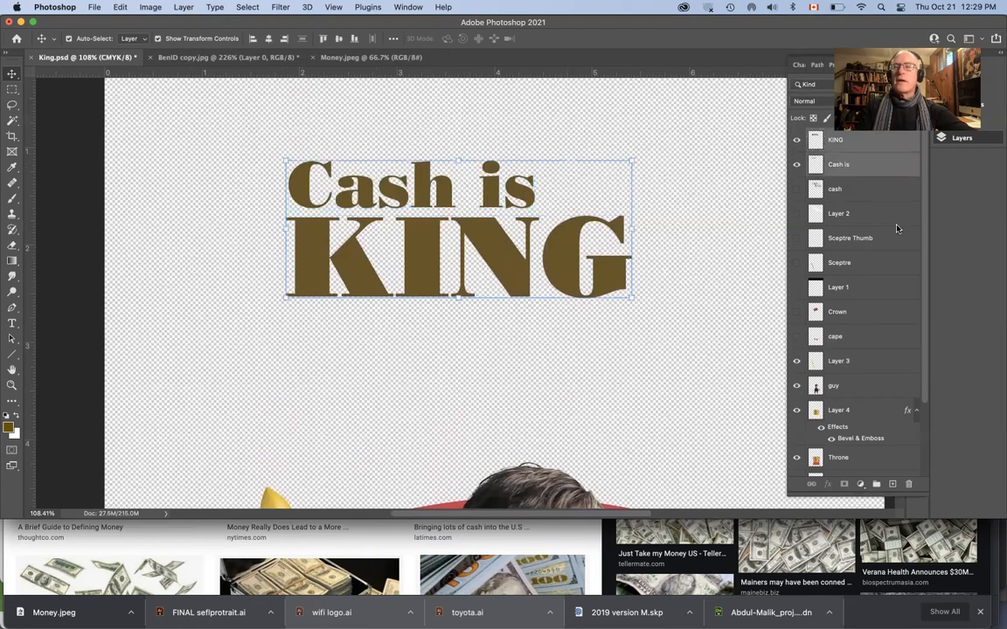
click(924, 66)
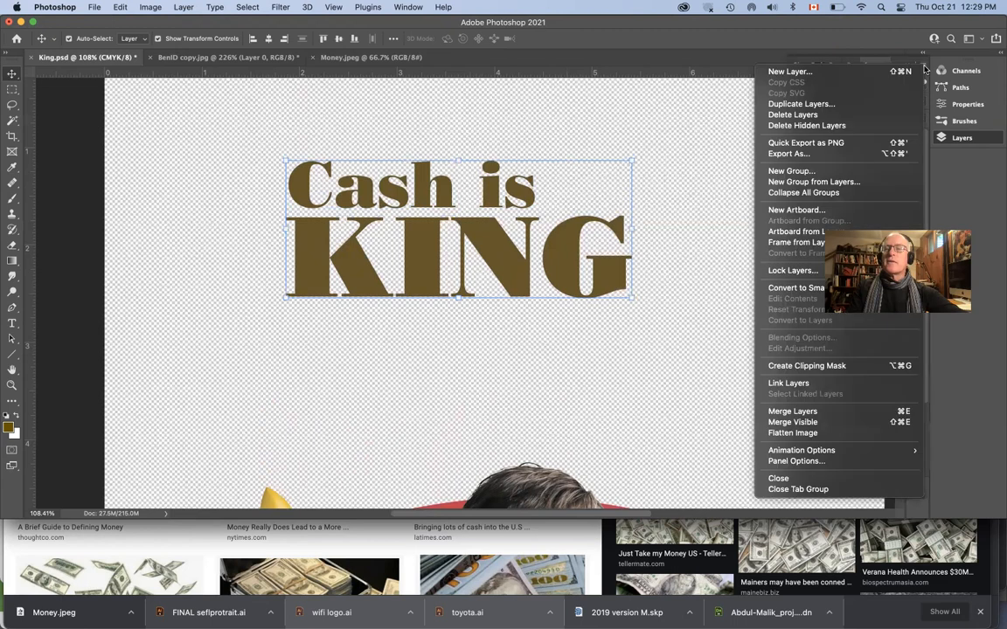
click(798, 411)
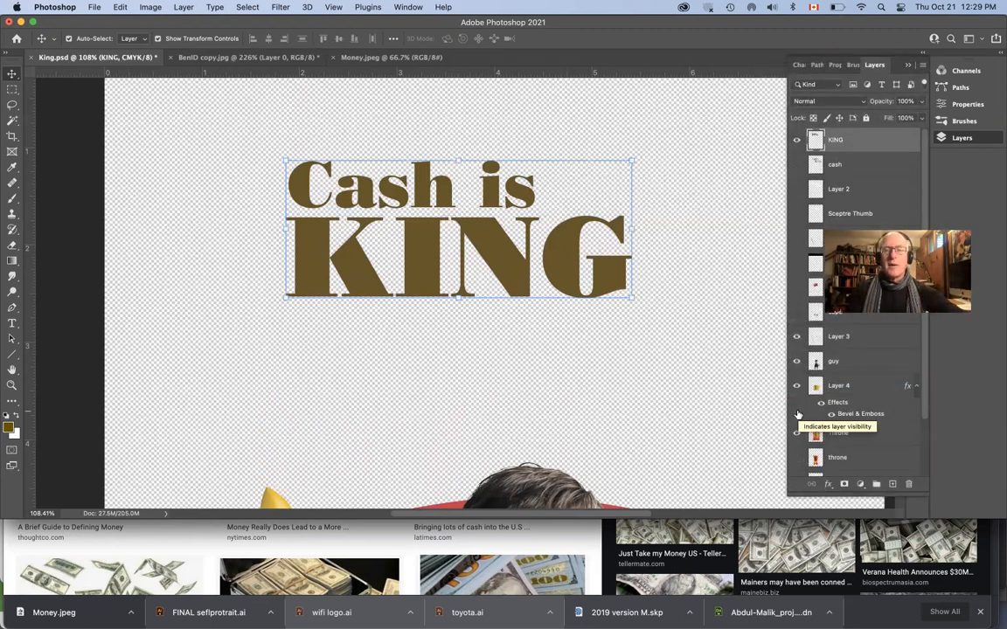
Enlarge the merged "Cash is KING" lettering to about 144% and place it centred just above the throne
key(super+0)
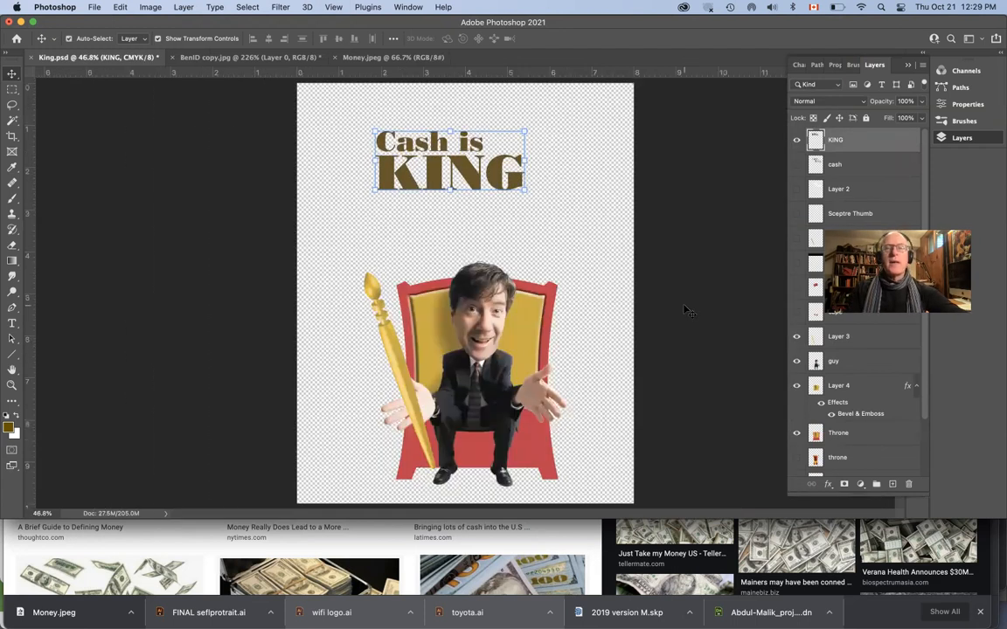
drag(526, 189, 490, 238)
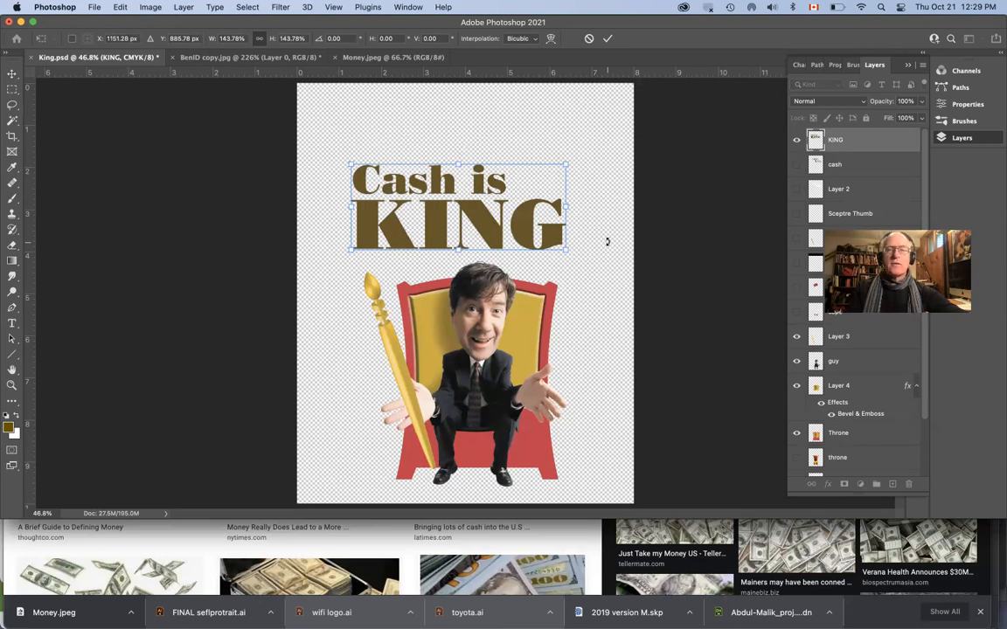
key(Return)
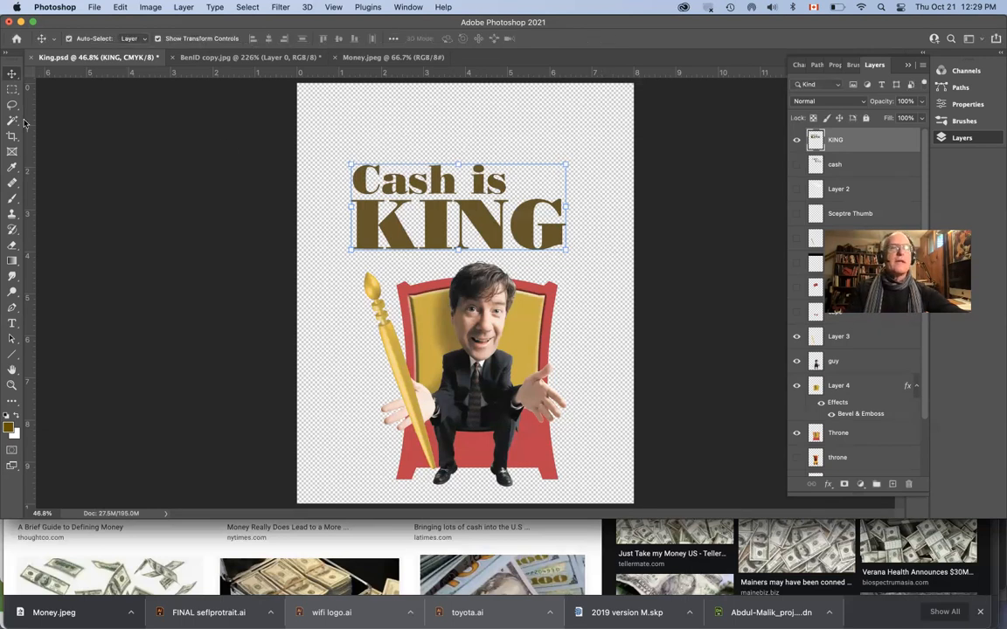
click(366, 123)
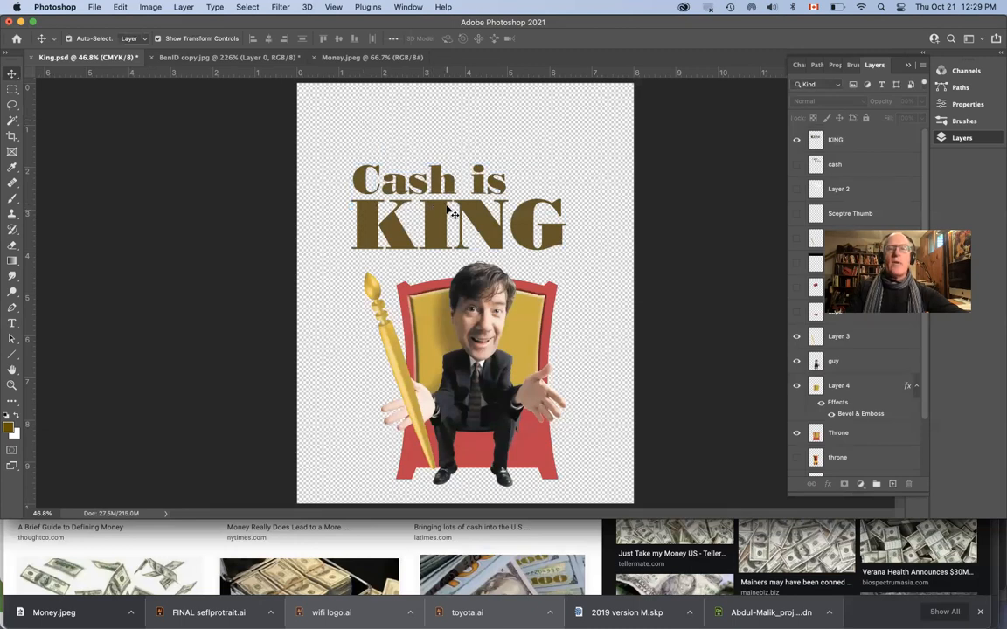
Select the transparent area around the lettering on the KING layer with the Magic Wand at tolerance 12
scroll(446, 212, up, 3)
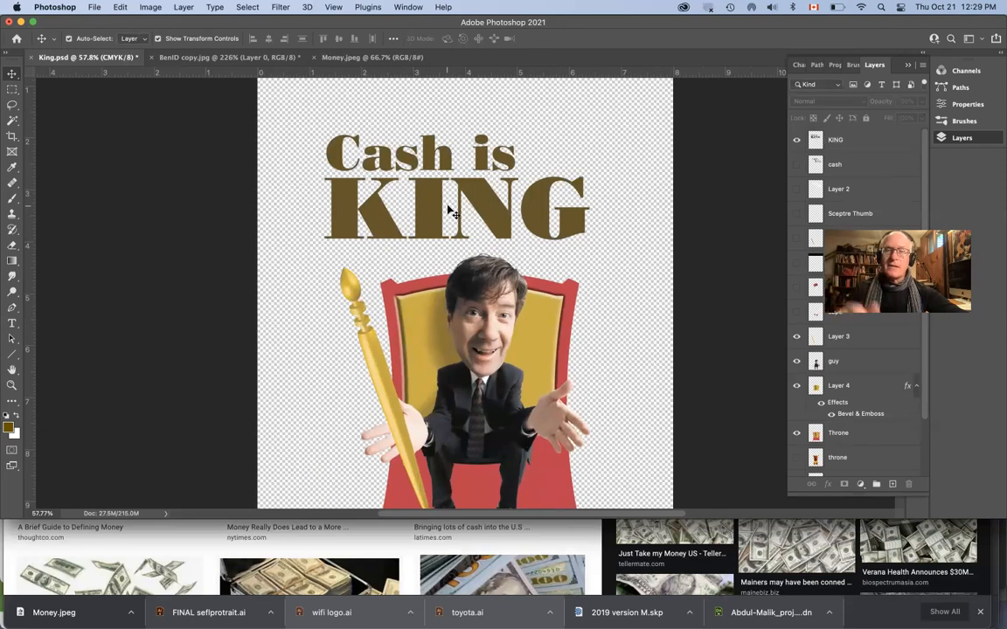
click(12, 122)
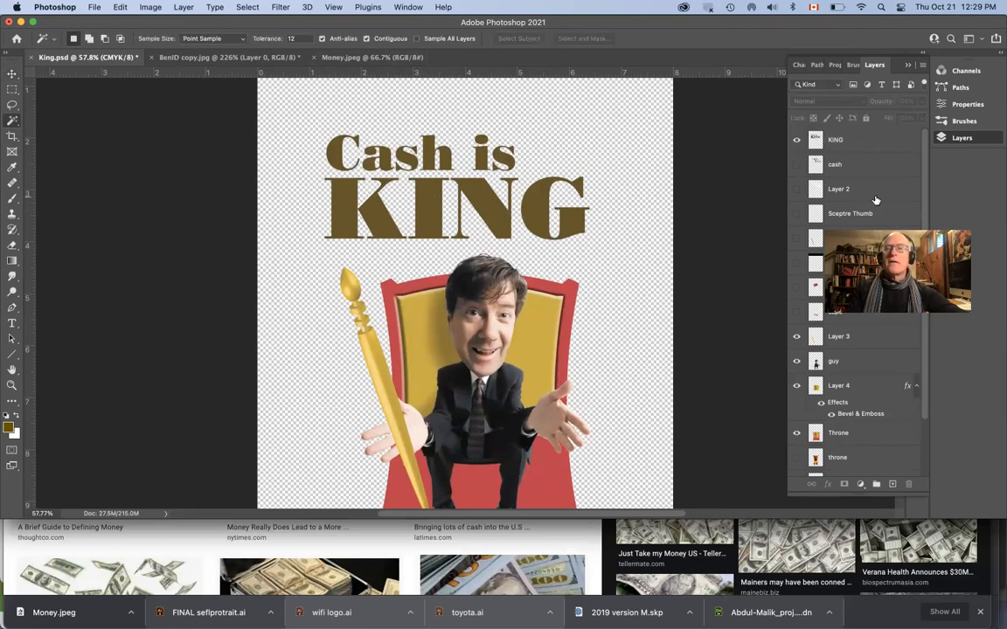
click(863, 146)
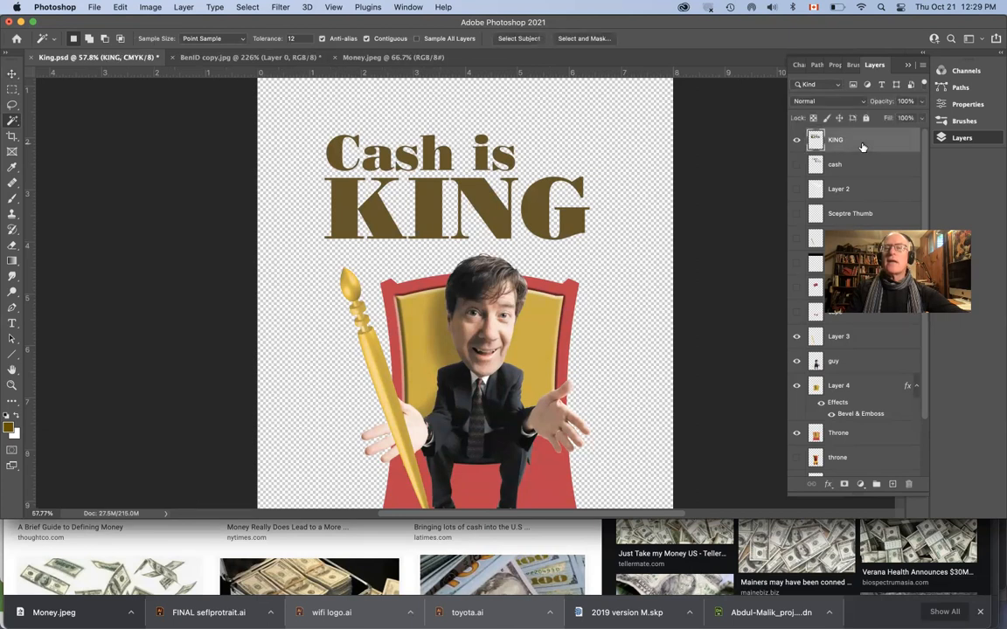
click(573, 164)
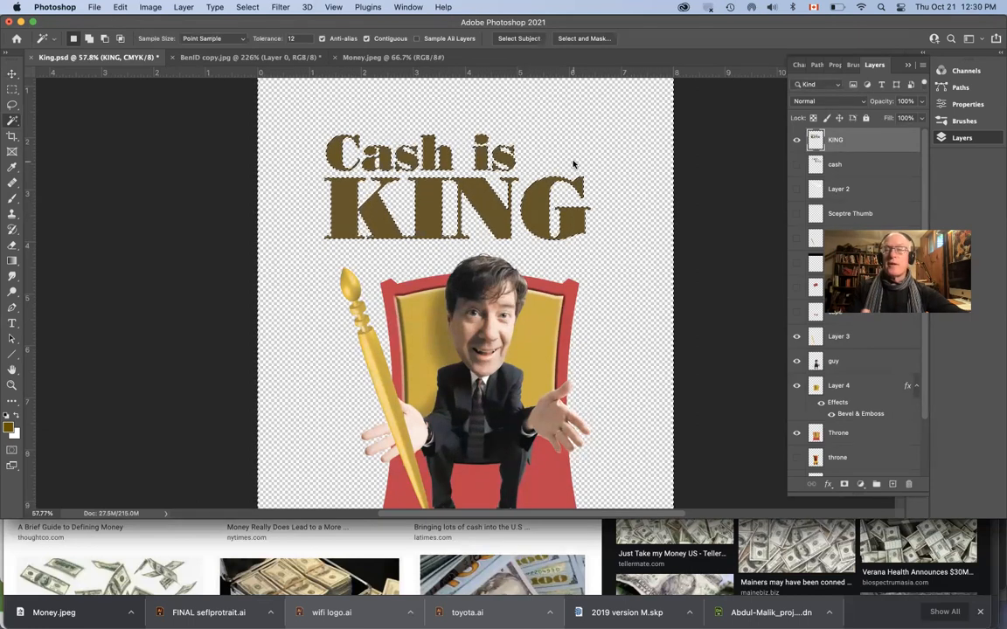
Extend the selection to similar transparent areas and invert it to select the "Cash is KING" lettering
key(super+plus)
key(super+plus)
scroll(402, 137, up, 5)
scroll(403, 137, left, 3)
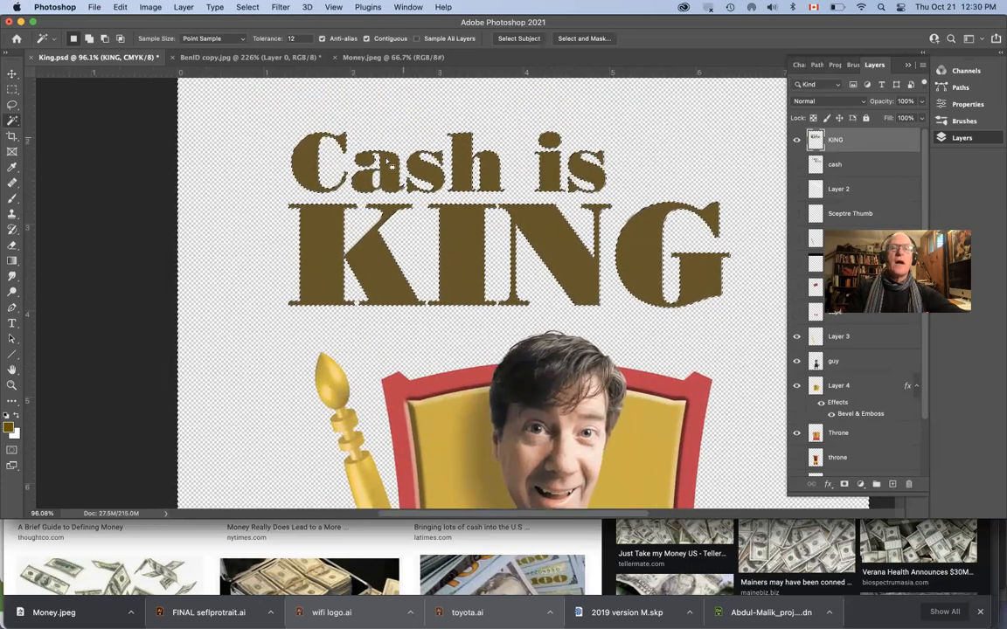
scroll(371, 182, up, 3)
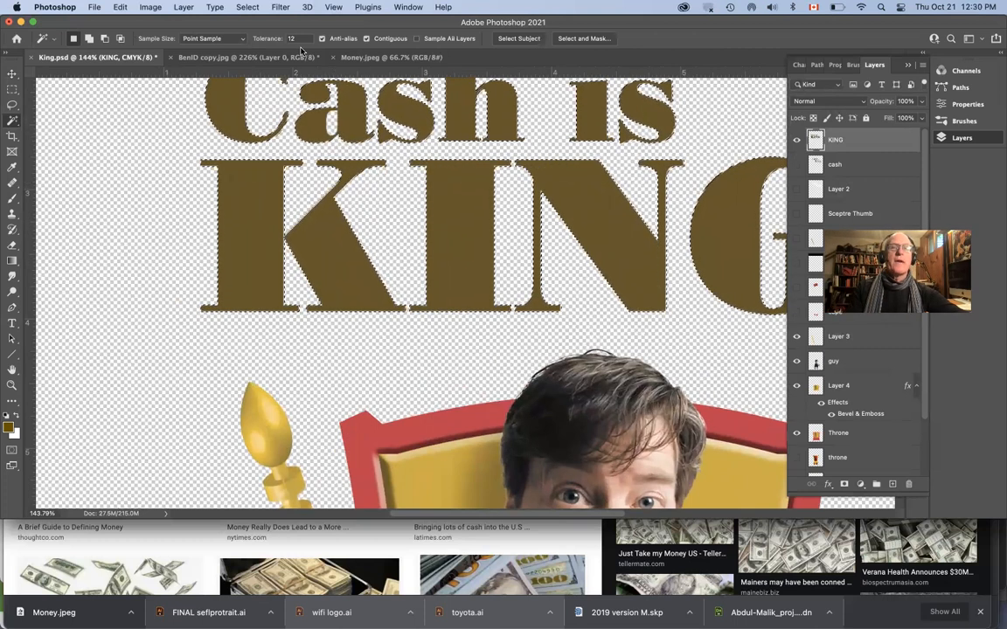
click(248, 7)
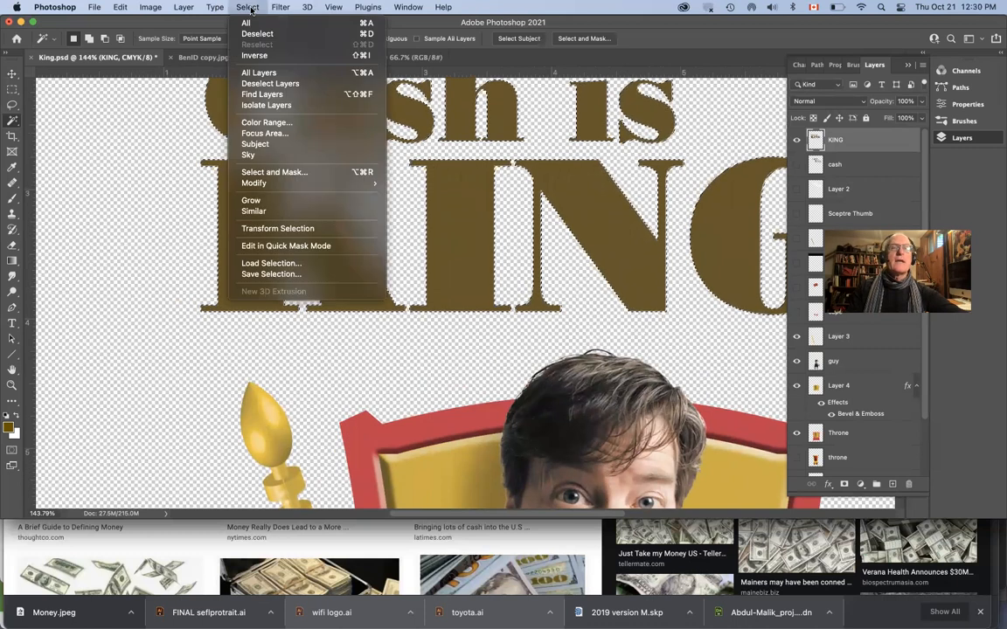
click(257, 211)
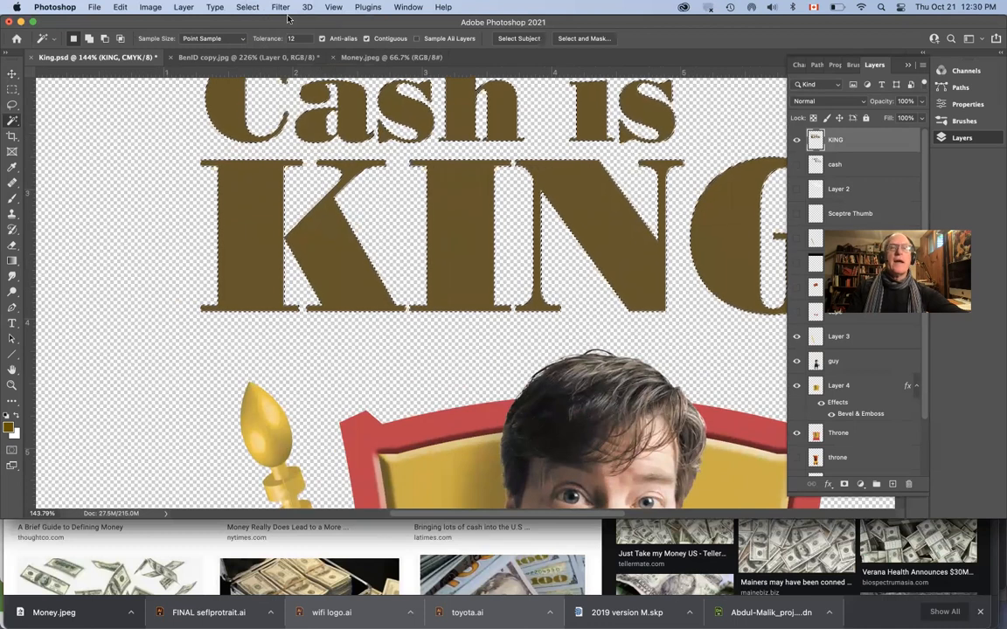
click(249, 7)
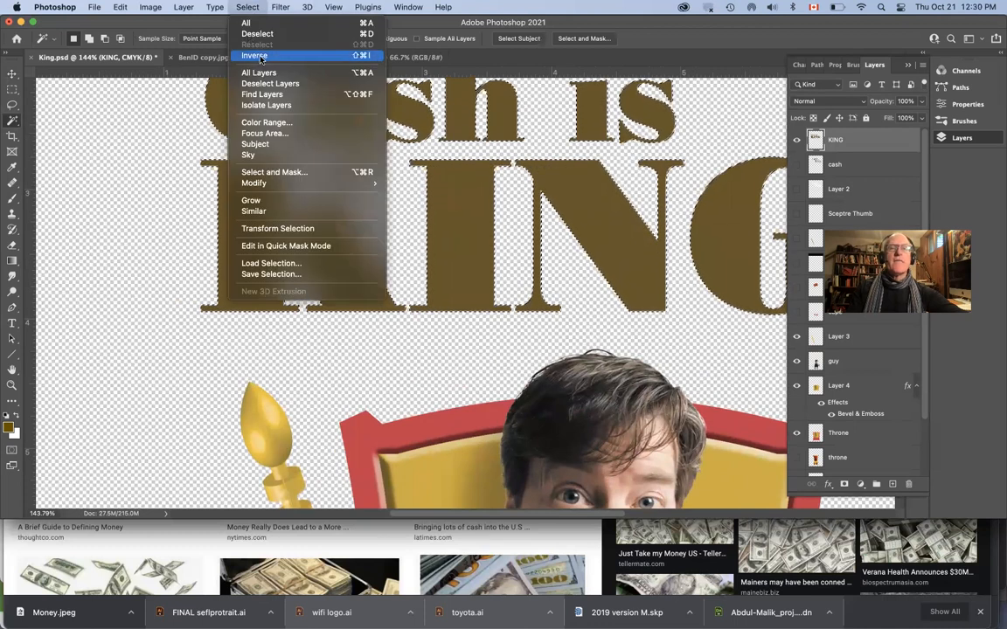
click(259, 56)
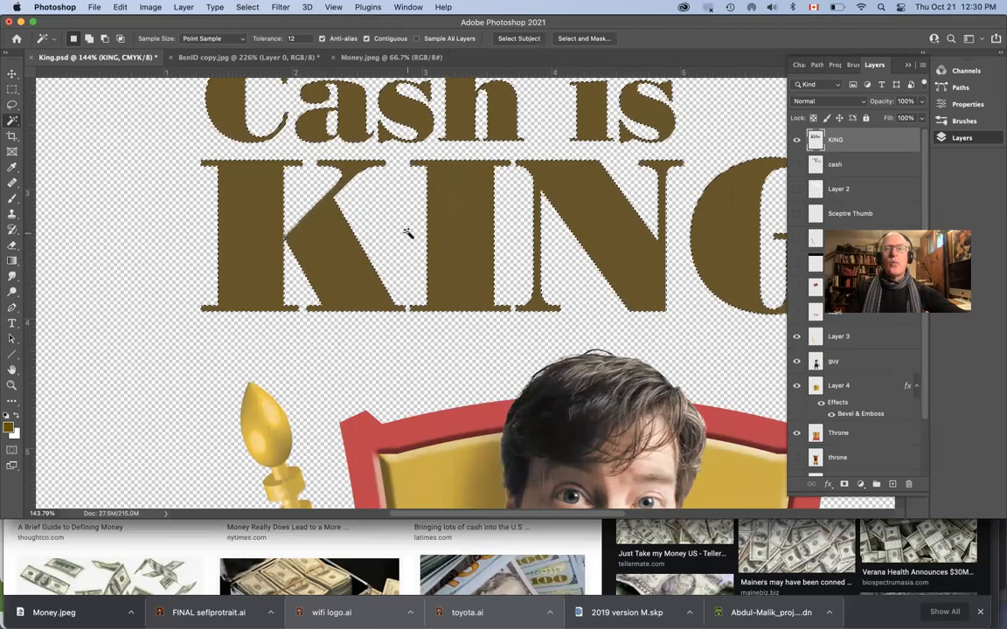
Hide the KING layer while keeping the lettering selection active
scroll(407, 233, down, 3)
scroll(409, 229, down, 2)
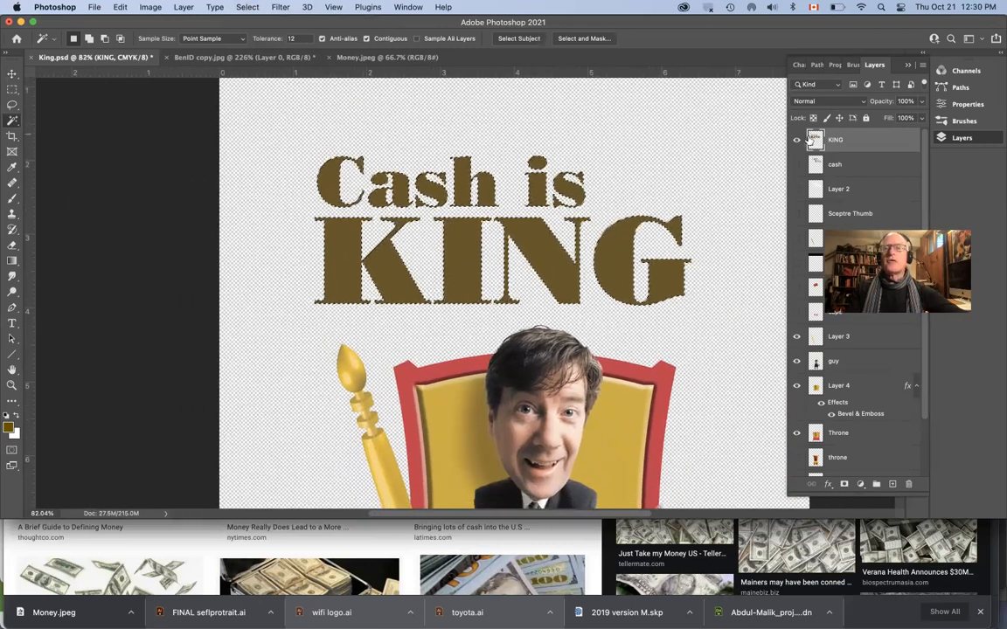
click(796, 140)
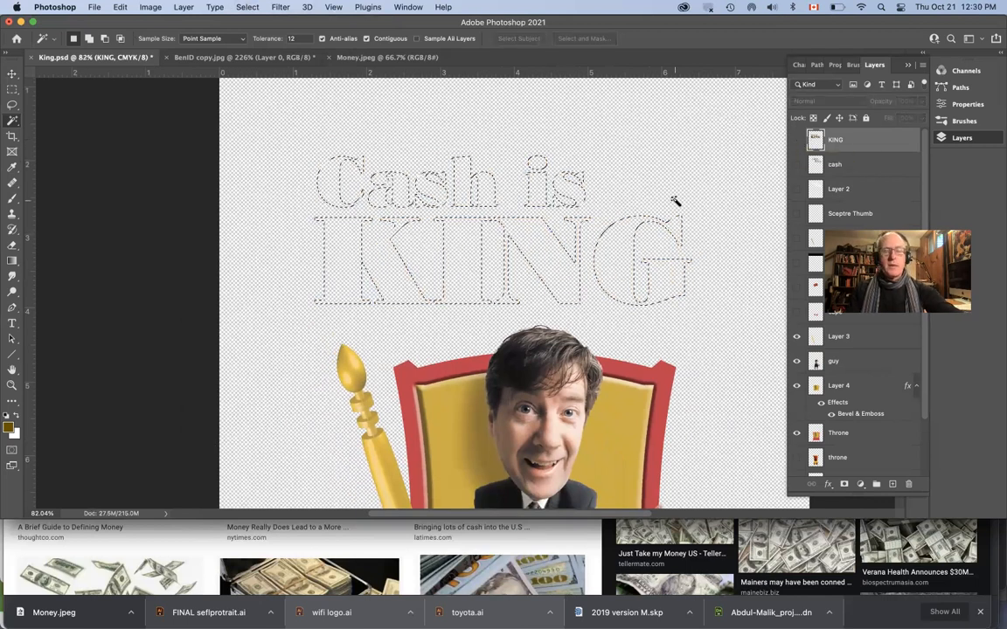
Switch to Chrome and save the enlarged dollar-bills image as Money in the Project 2 Photoshop folder, replacing the existing file
key(super+Tab)
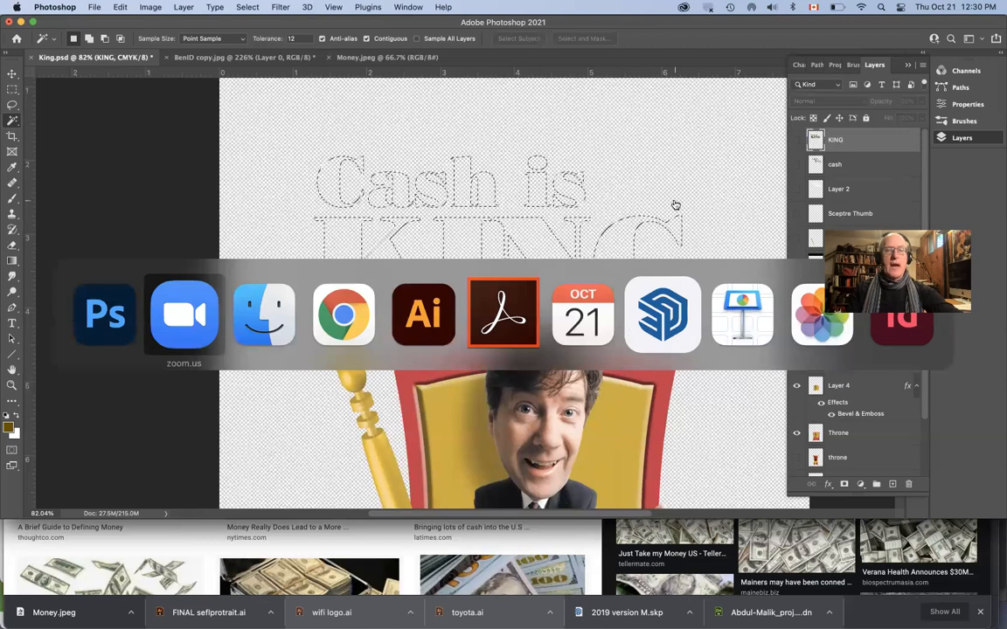
key(super+Tab)
key(super+Tab)
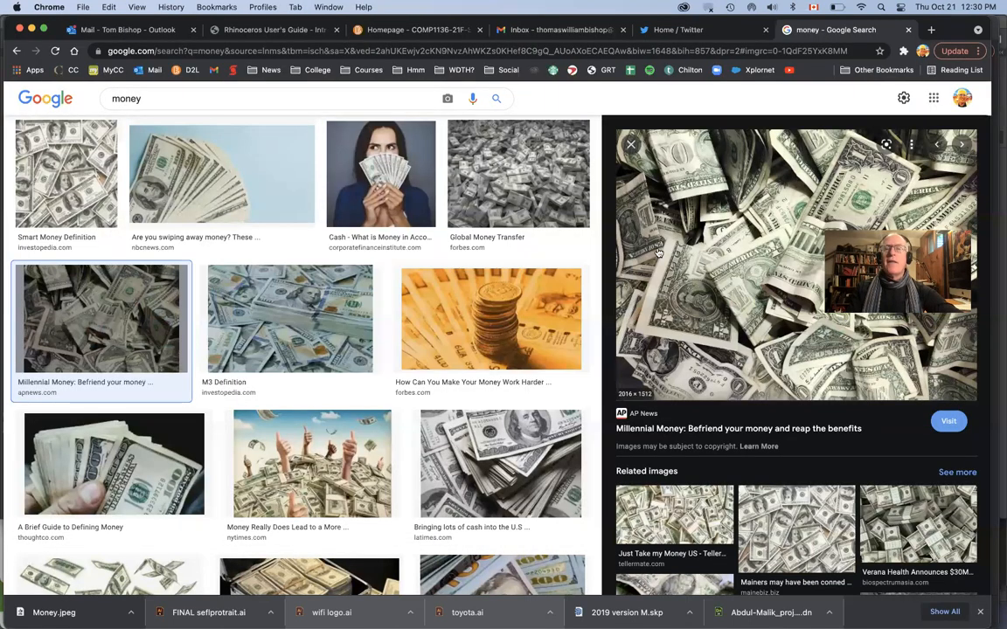
click(731, 265)
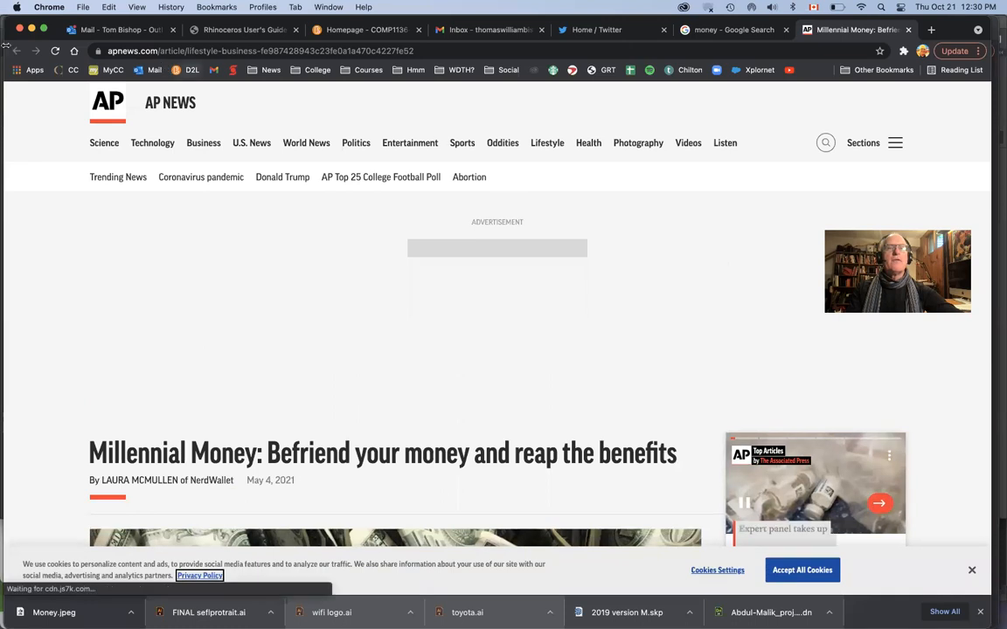
click(909, 31)
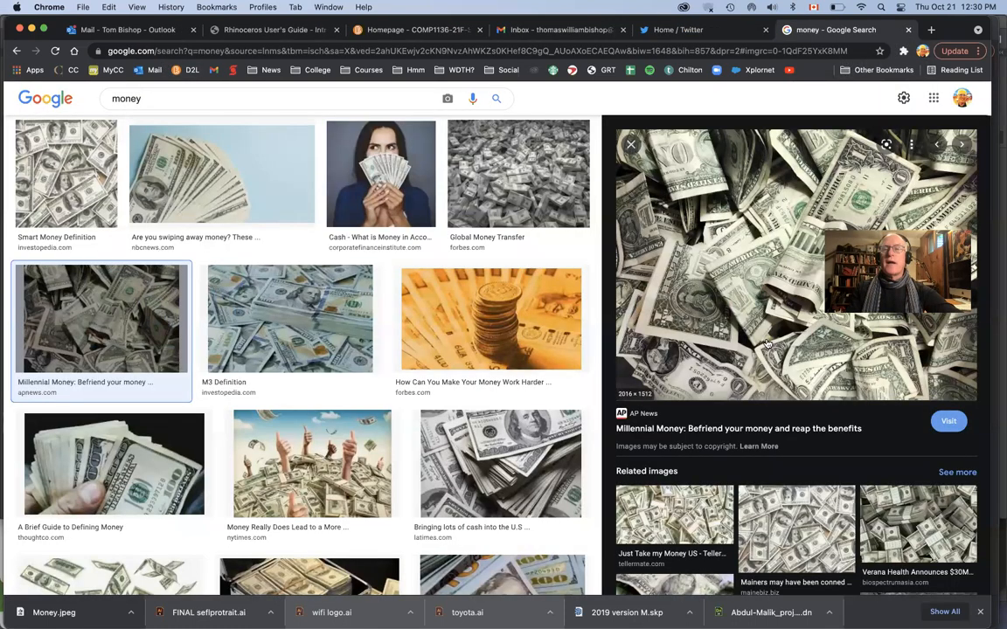
right_click(753, 275)
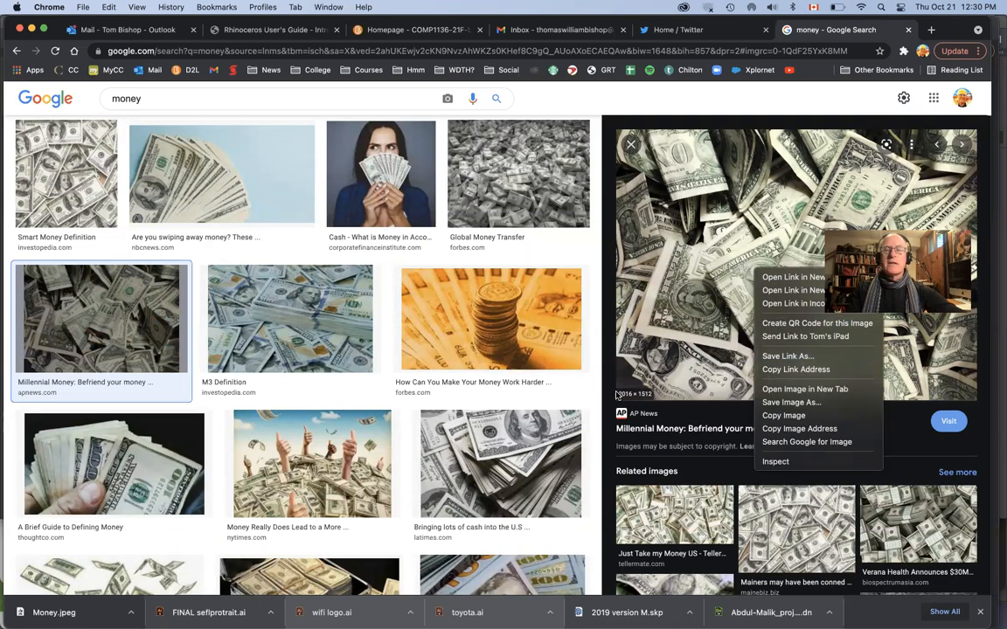
click(784, 403)
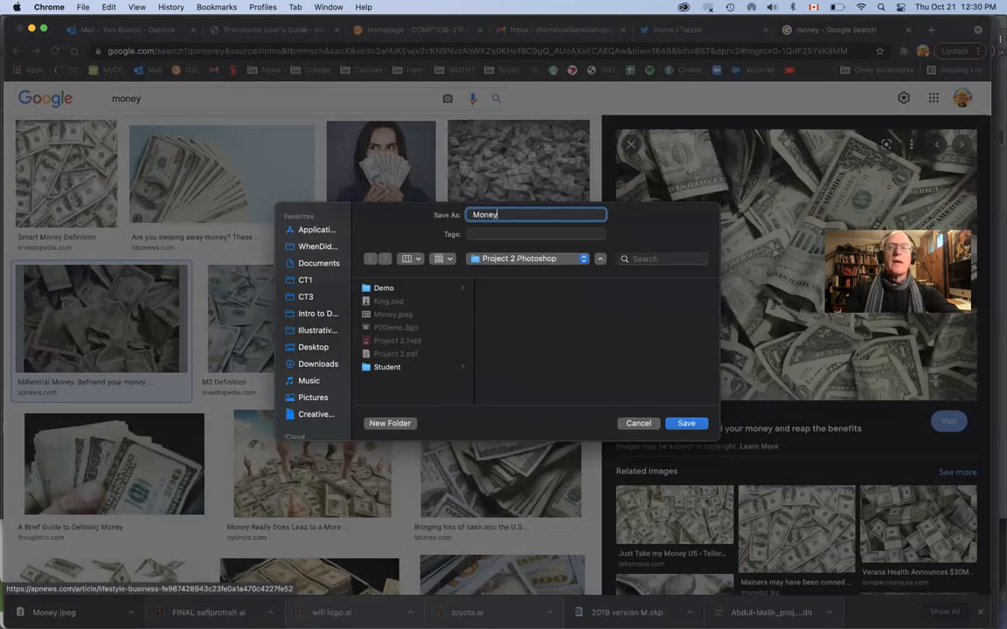
click(695, 425)
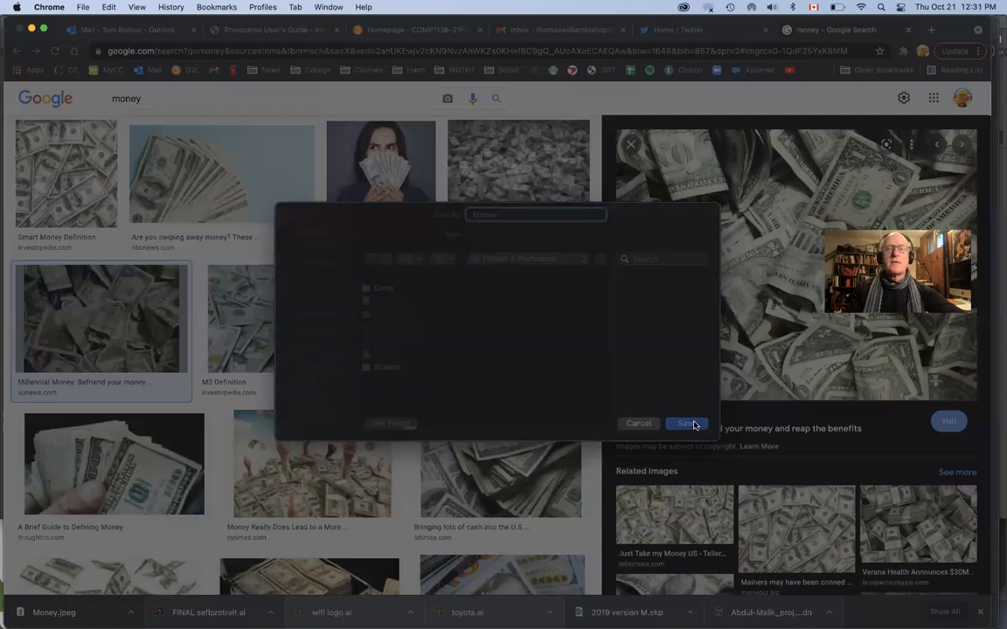
click(532, 383)
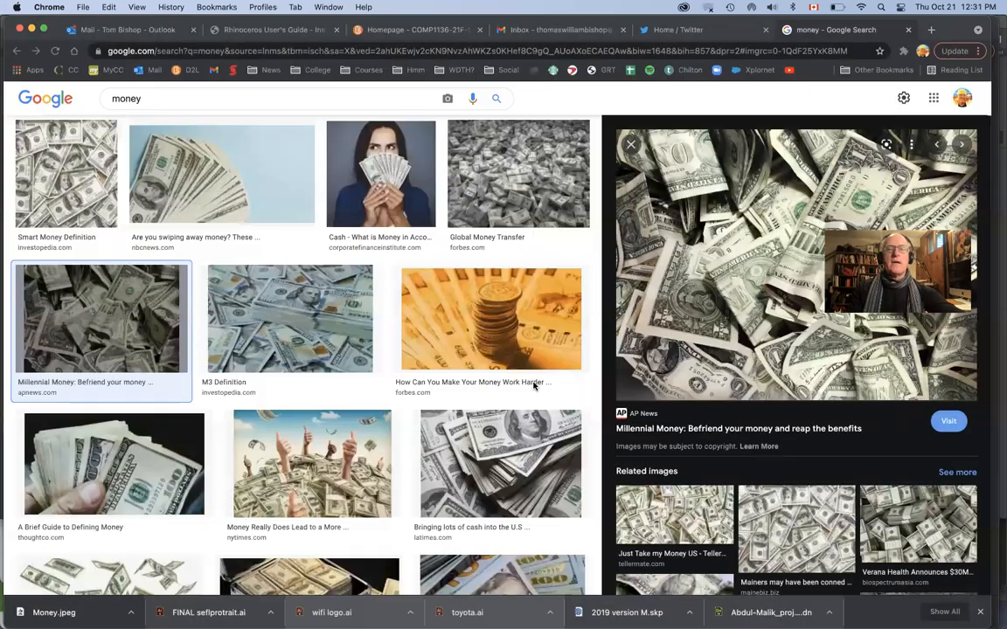
Switch to Photoshop and select and copy the entire picture in Money.jpeg
key(super+Tab)
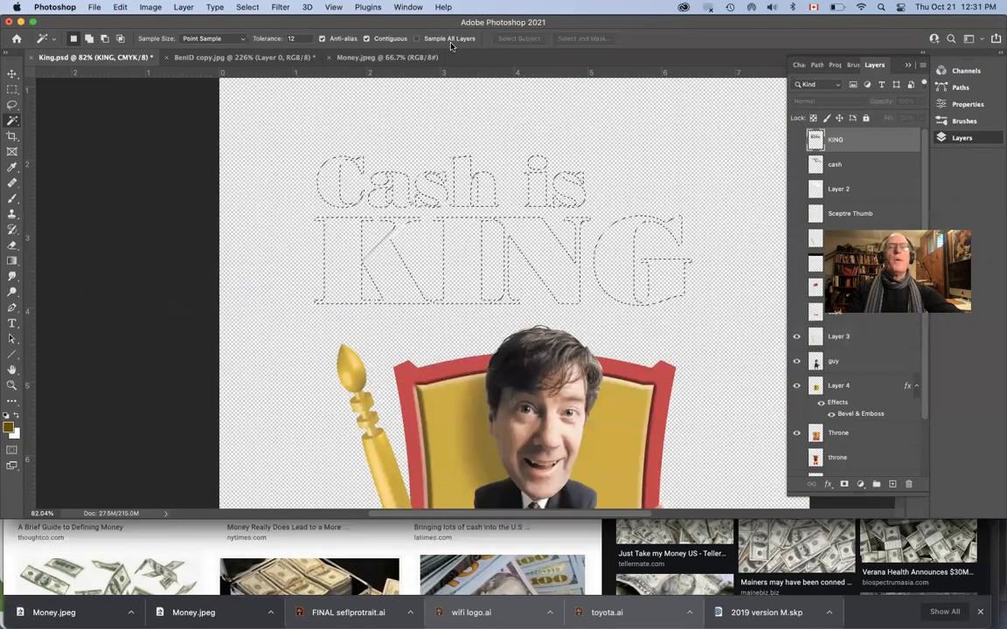
click(382, 58)
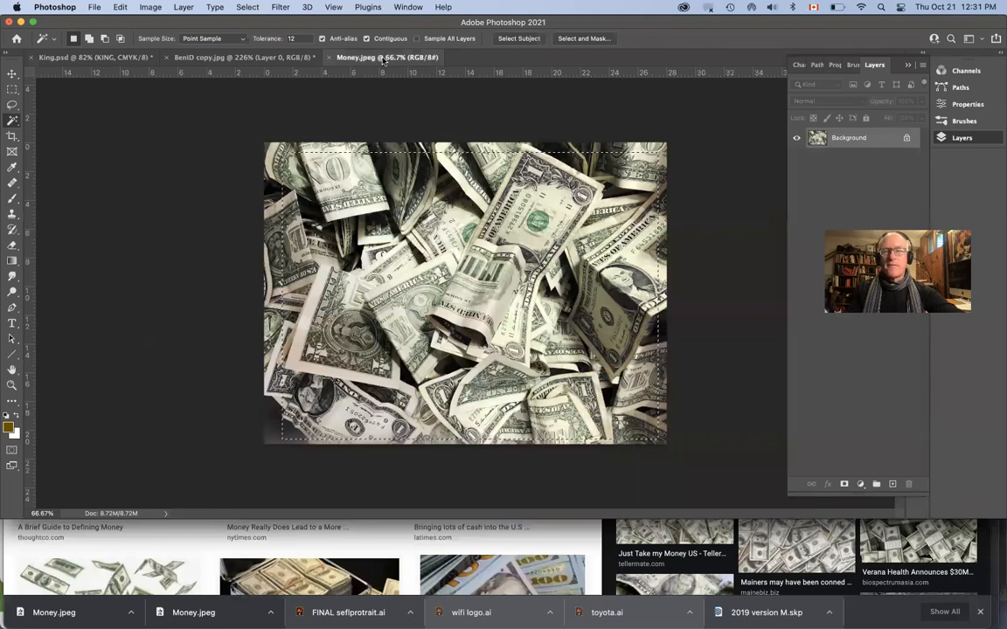
key(super+a)
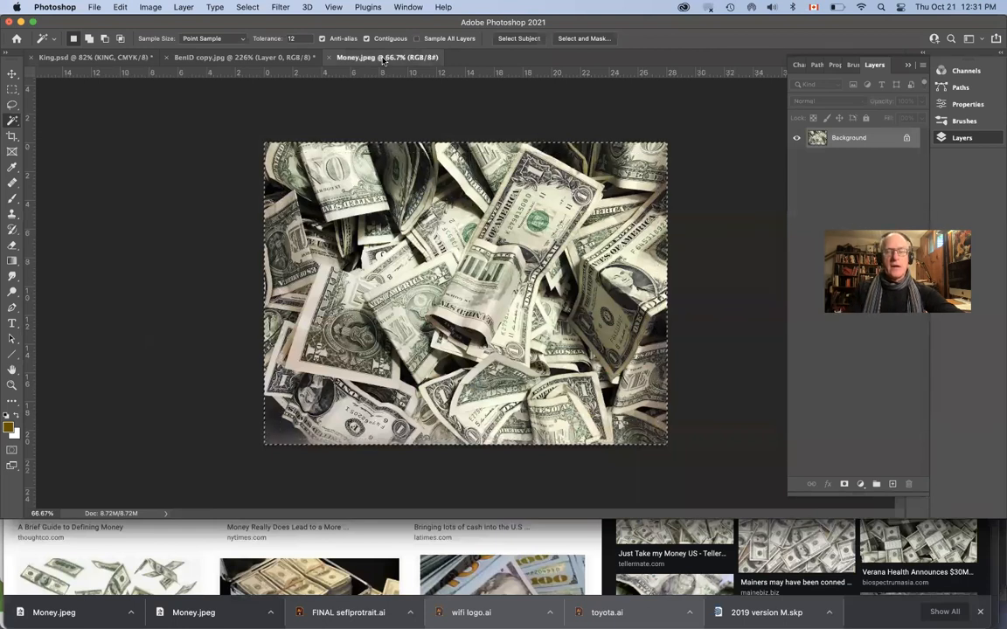
Return to King.psd and create a new layer above the KING layer, keeping the lettering selection
click(95, 57)
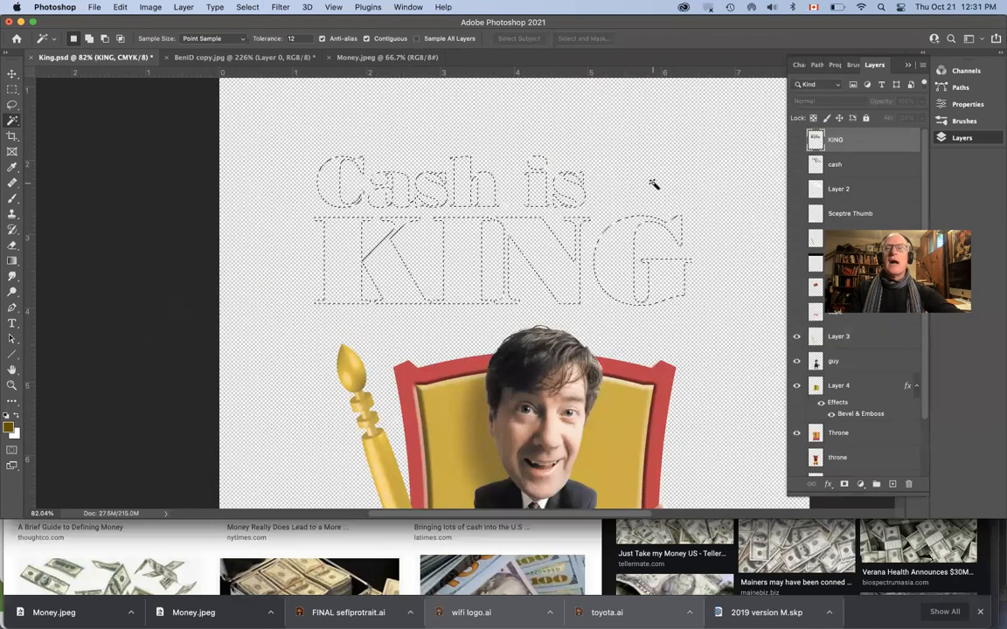
click(922, 68)
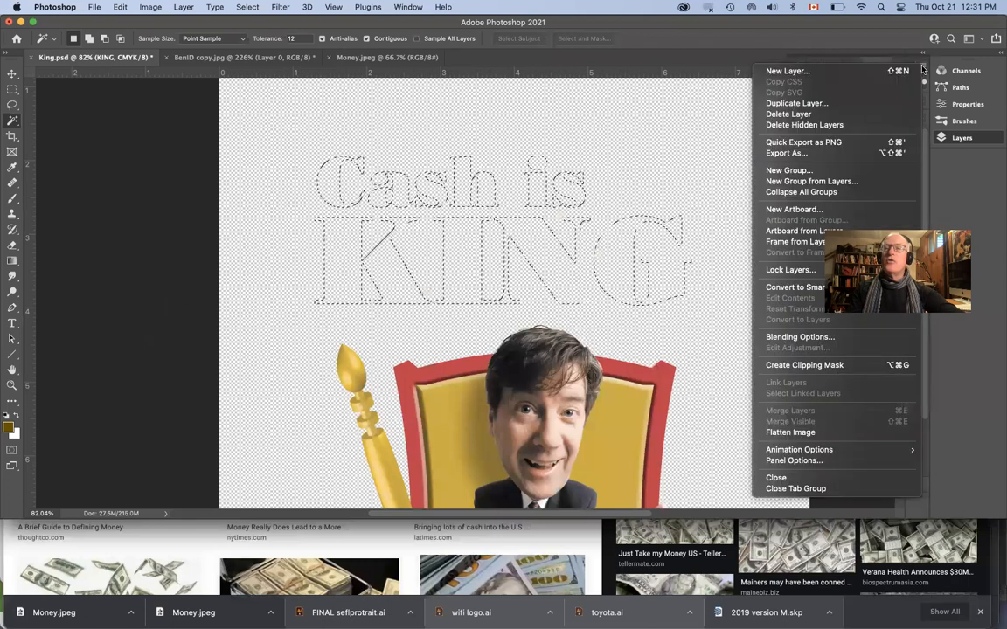
click(849, 71)
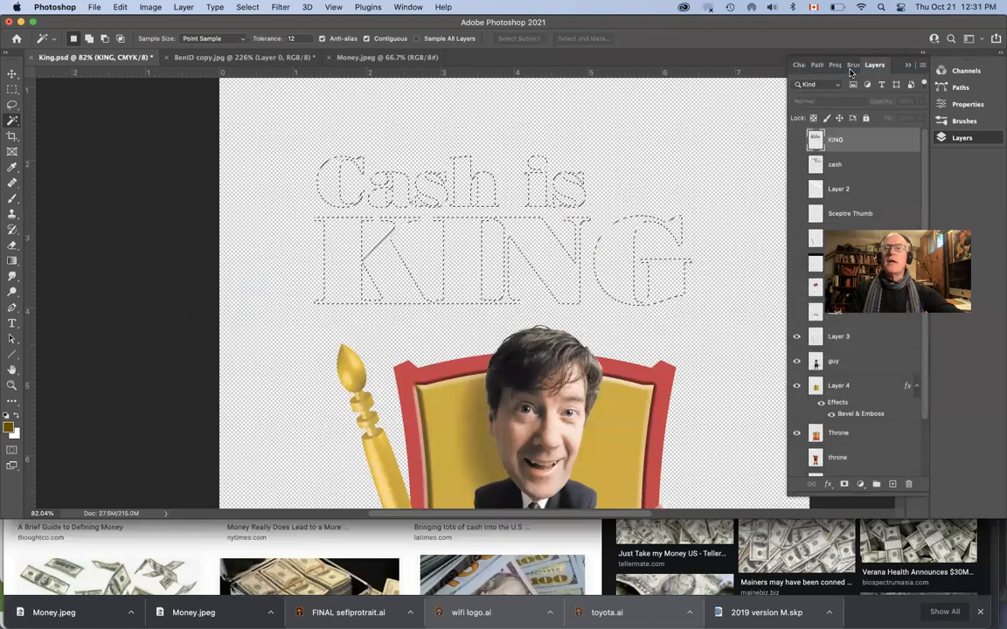
key(Return)
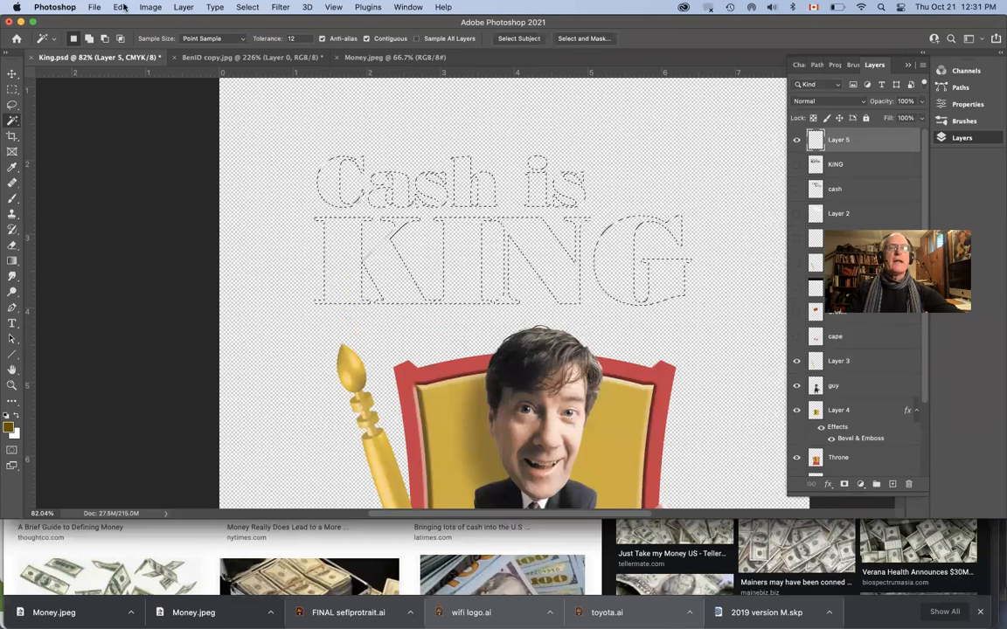
Paste the copied money picture into the "Cash is KING" selection with Paste Into
click(122, 7)
mouse_move(137, 122)
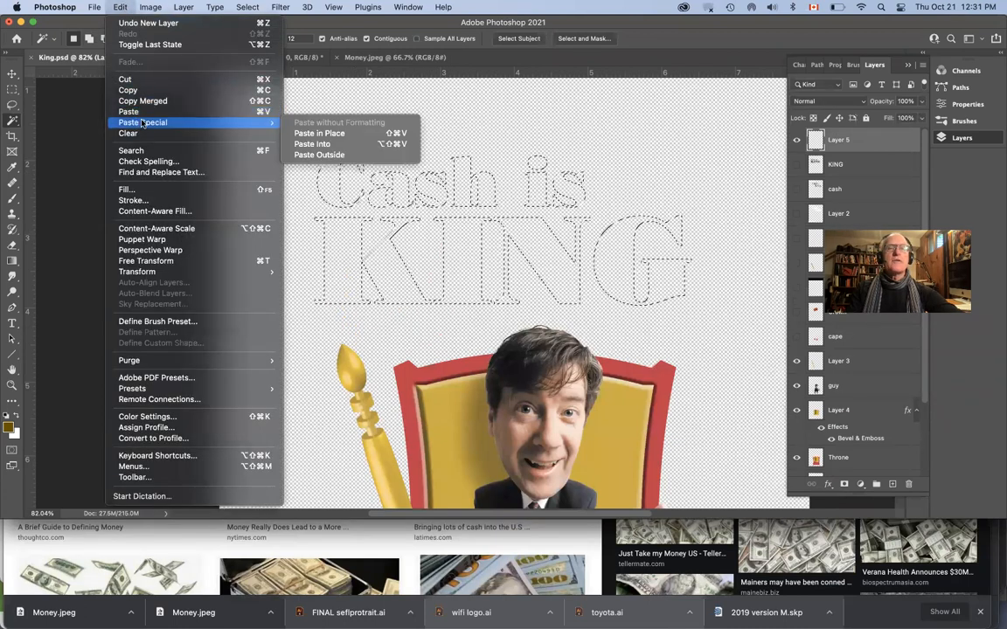
click(332, 145)
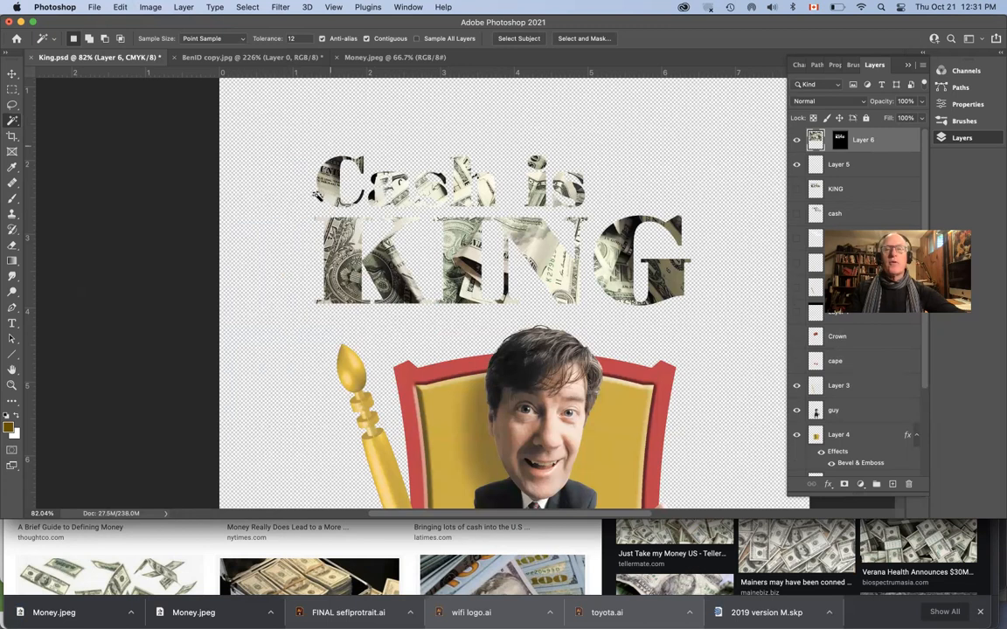
Scale the pasted money picture to about 79% with Free Transform so it still covers the whole lettering
scroll(316, 201, down, 4)
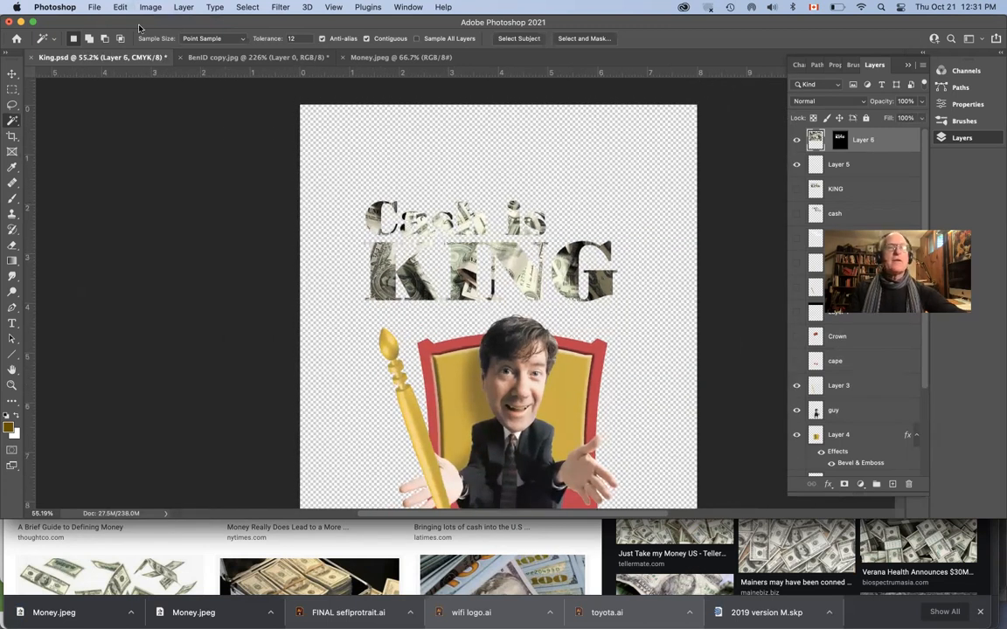
click(120, 7)
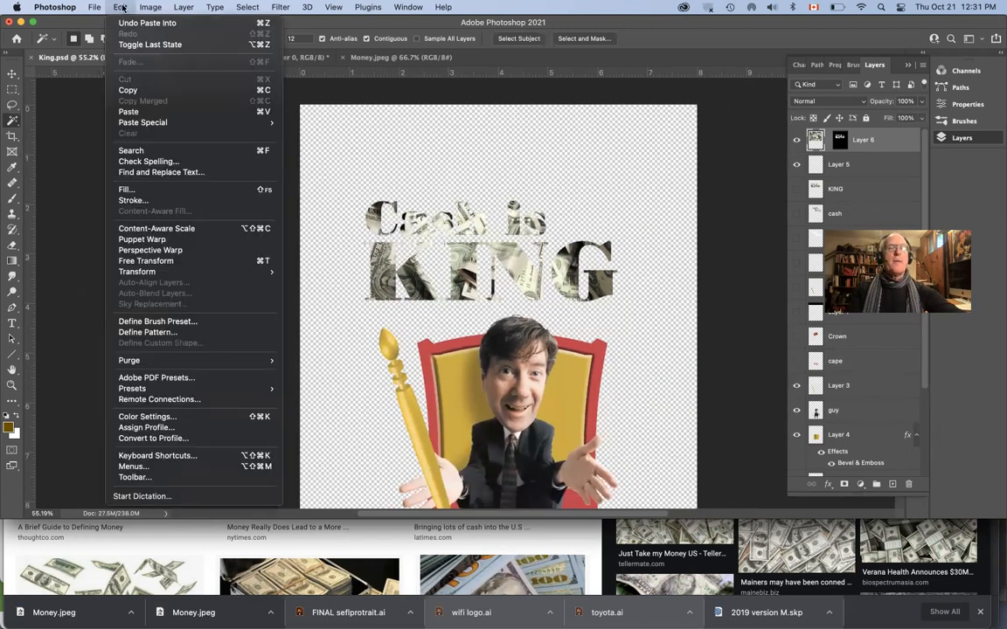
click(146, 260)
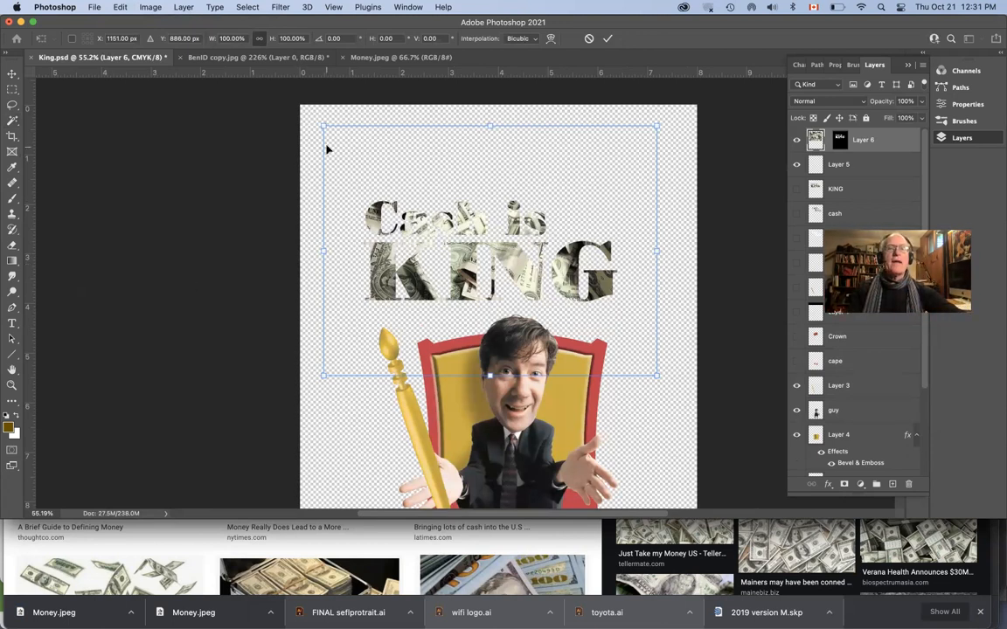
drag(321, 128, 357, 152)
drag(656, 375, 630, 335)
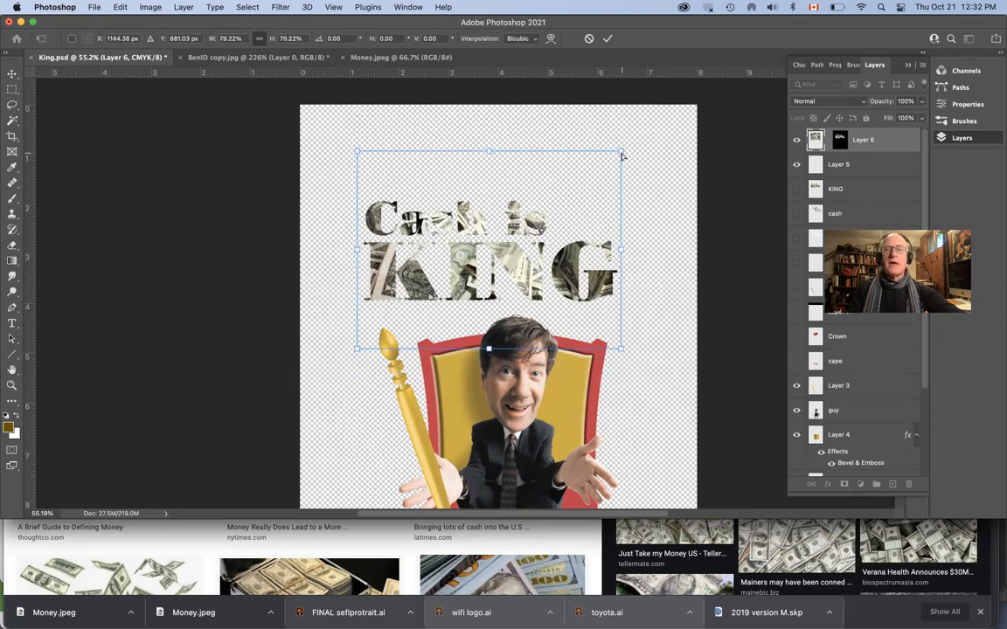
drag(620, 153, 527, 206)
drag(473, 236, 635, 173)
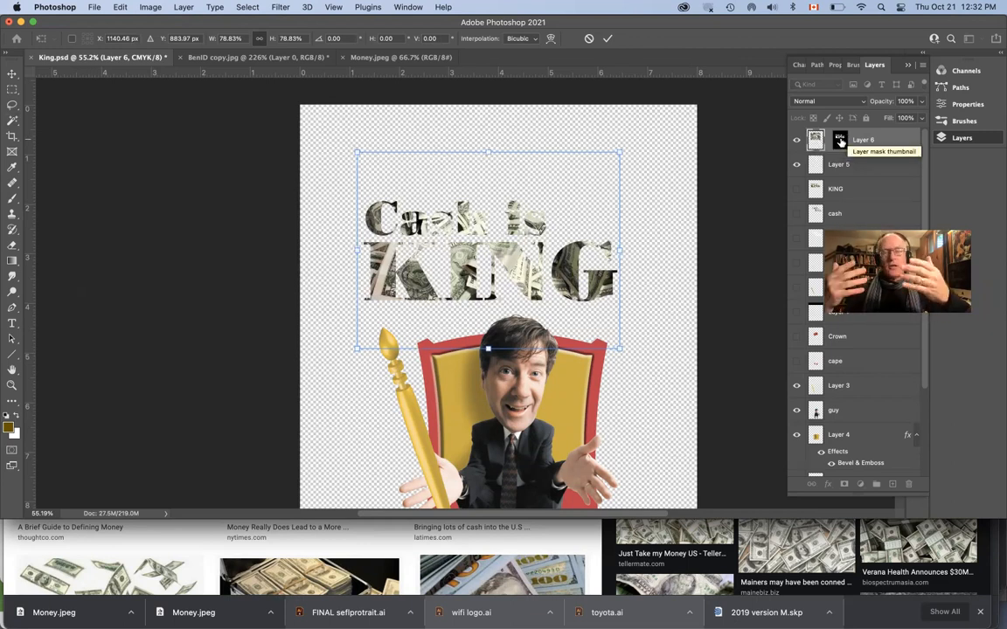
click(839, 141)
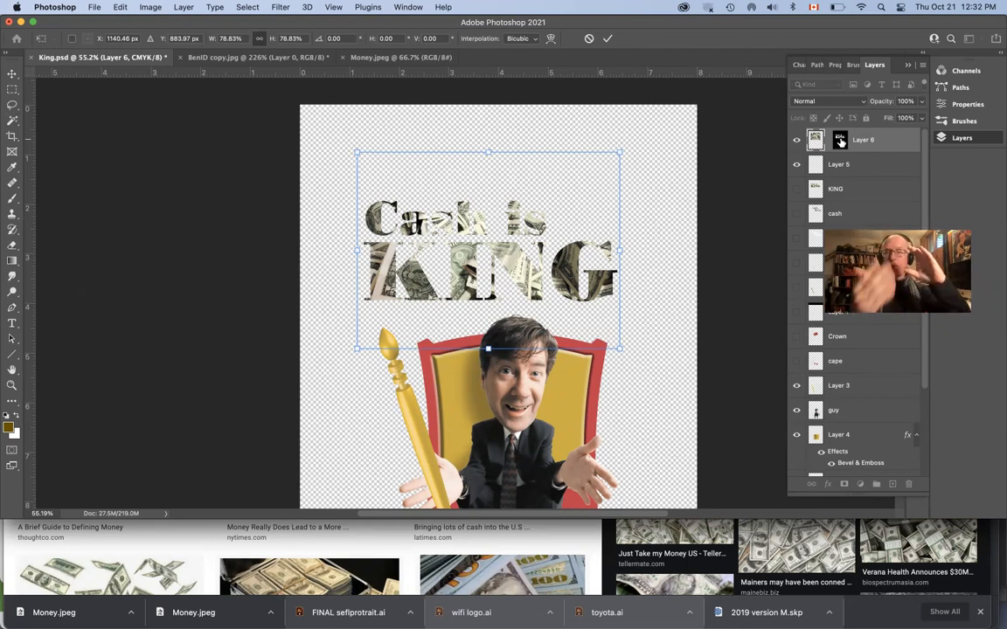
key(Return)
key(w)
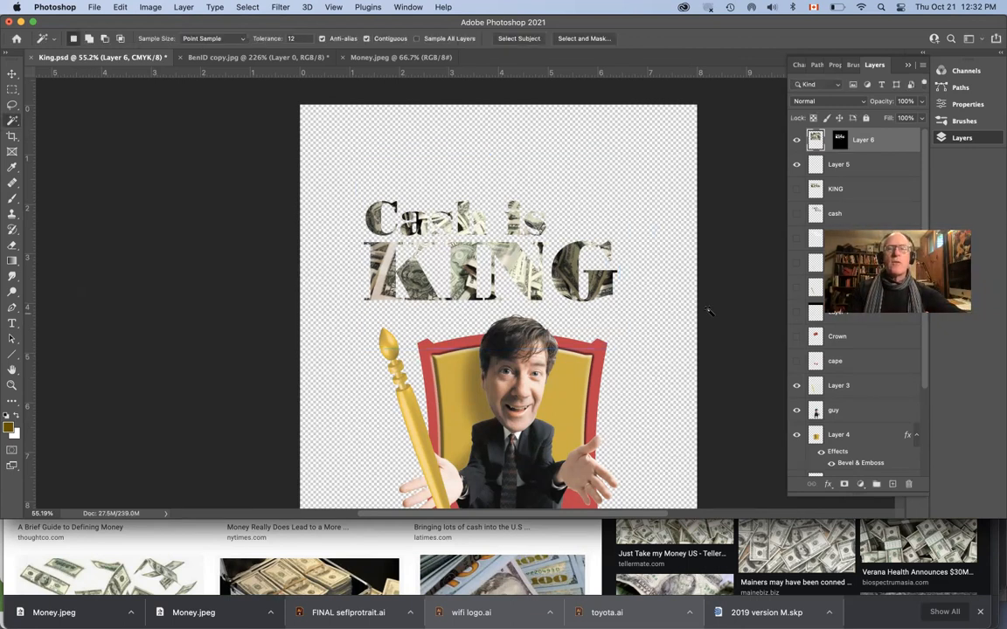
Add a drop shadow to the money-filled lettering with 80% opacity, 52° angle, 23 px distance, 14% spread and 32 px size
scroll(502, 271, up, 5)
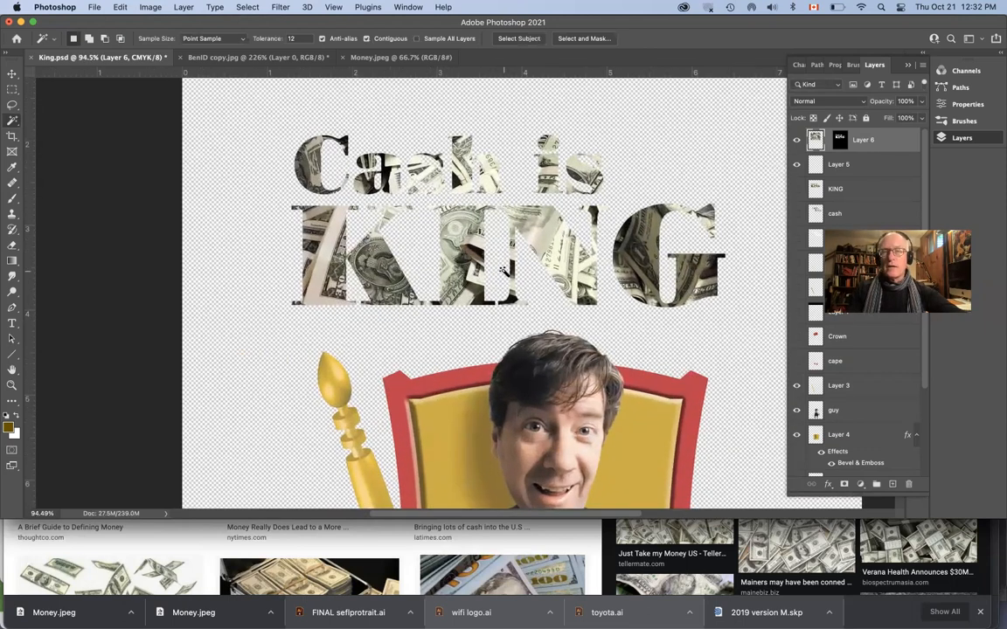
click(828, 484)
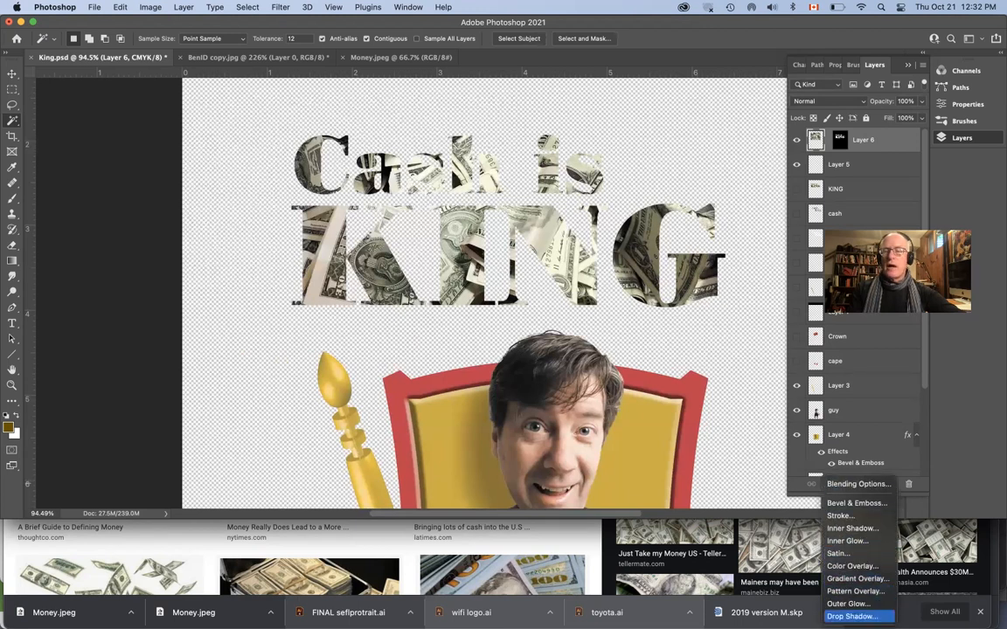
click(852, 616)
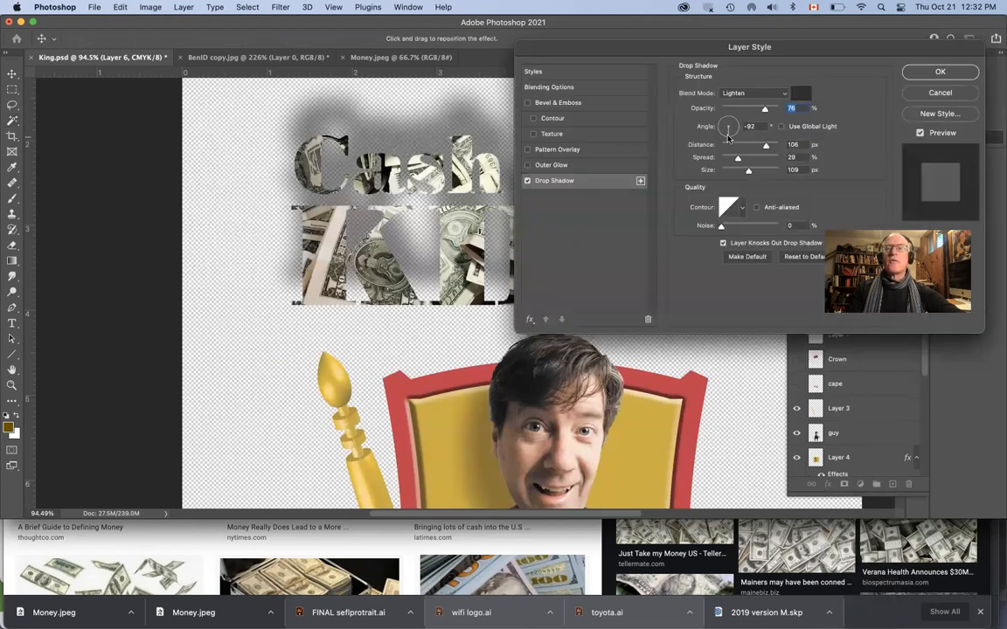
drag(729, 134, 767, 114)
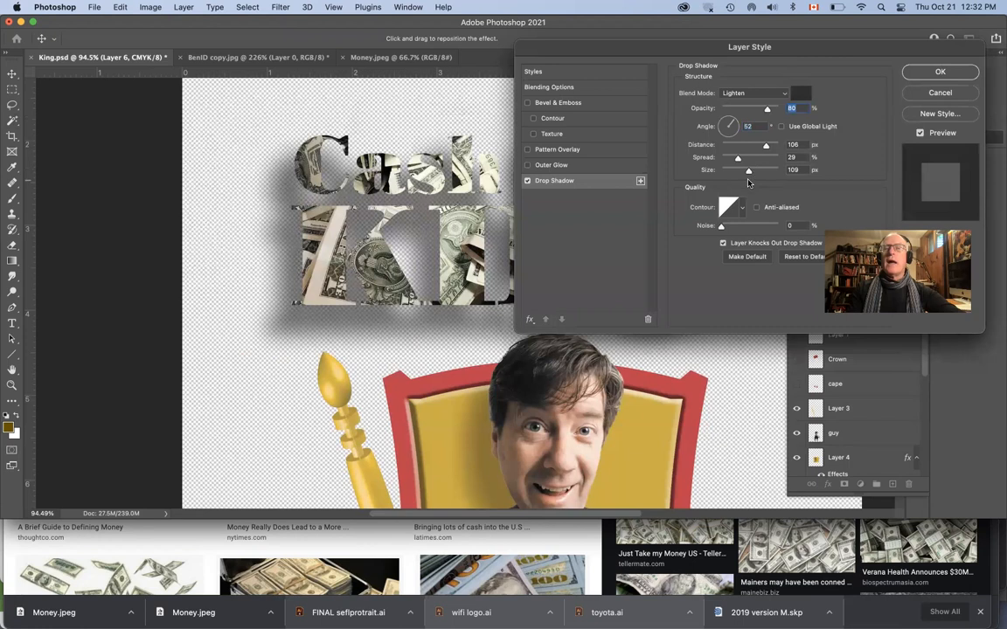
drag(749, 171, 735, 153)
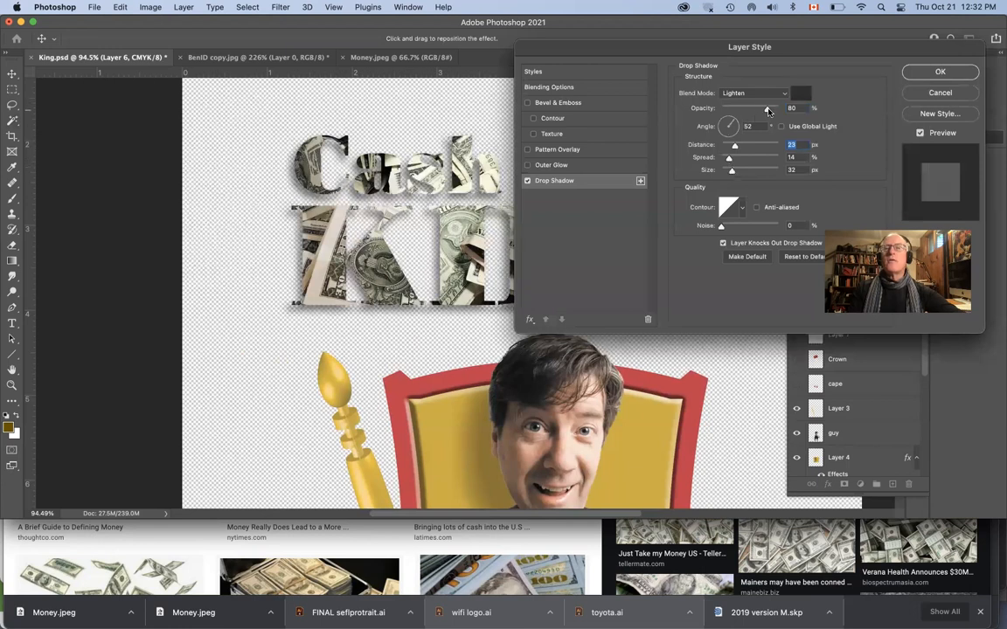
Set the lettering's drop shadow to Multiply blending, 13 px distance and 97% opacity, and apply it
click(743, 93)
mouse_move(743, 17)
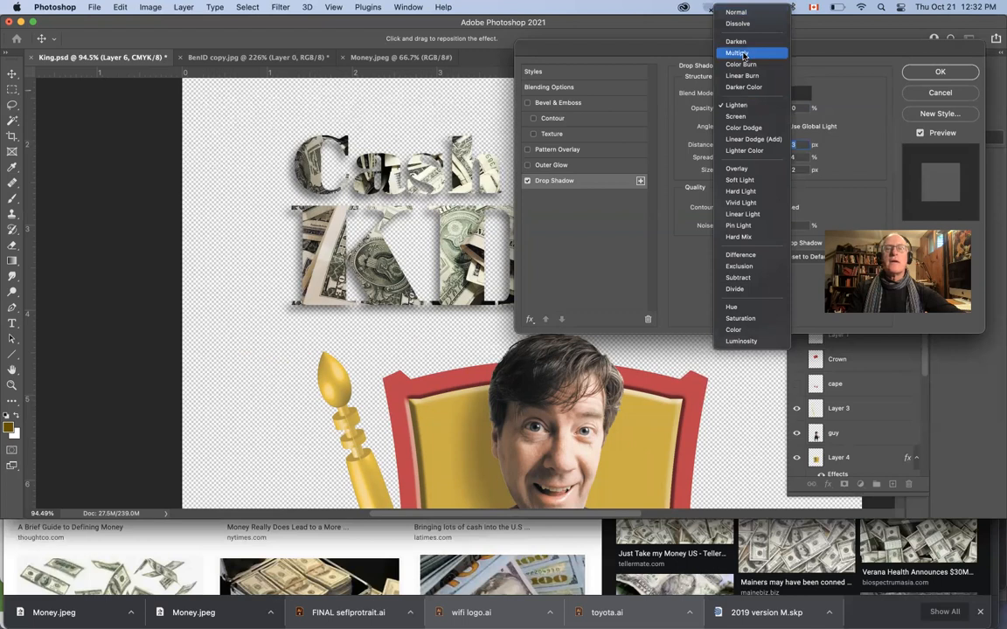
click(743, 53)
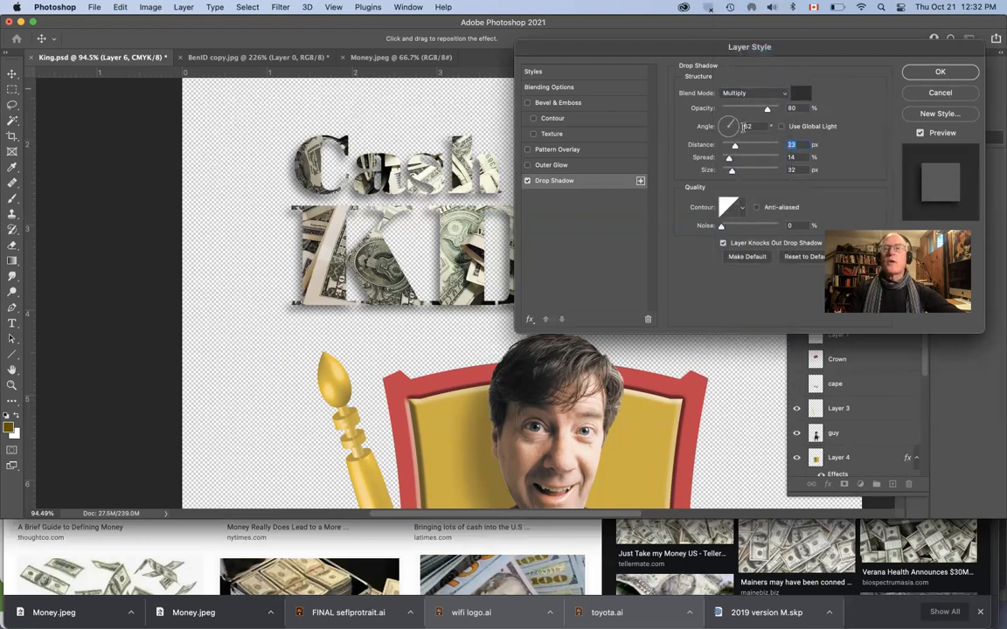
drag(734, 148, 729, 150)
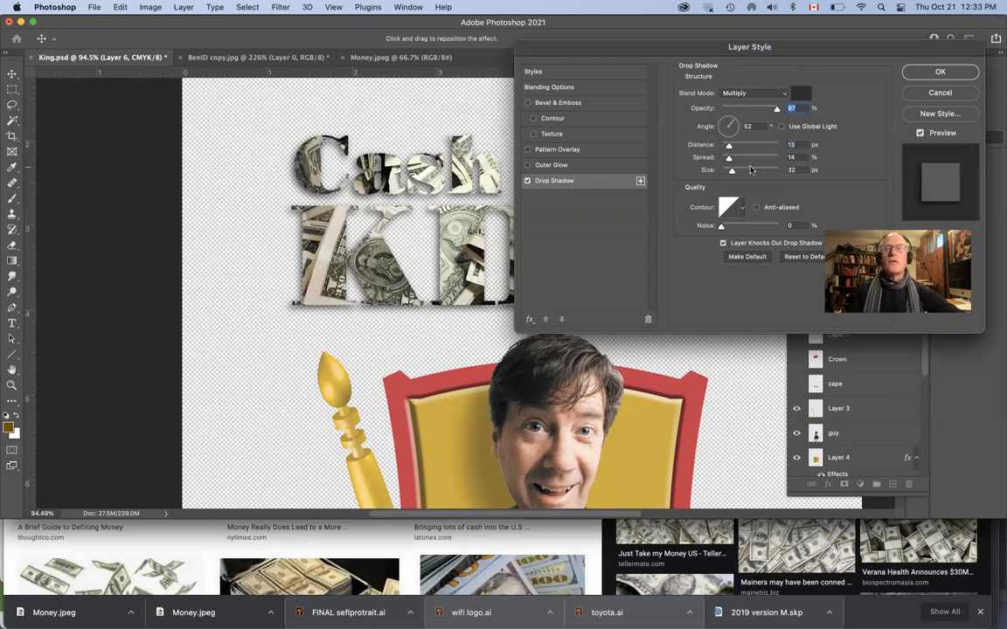
click(951, 75)
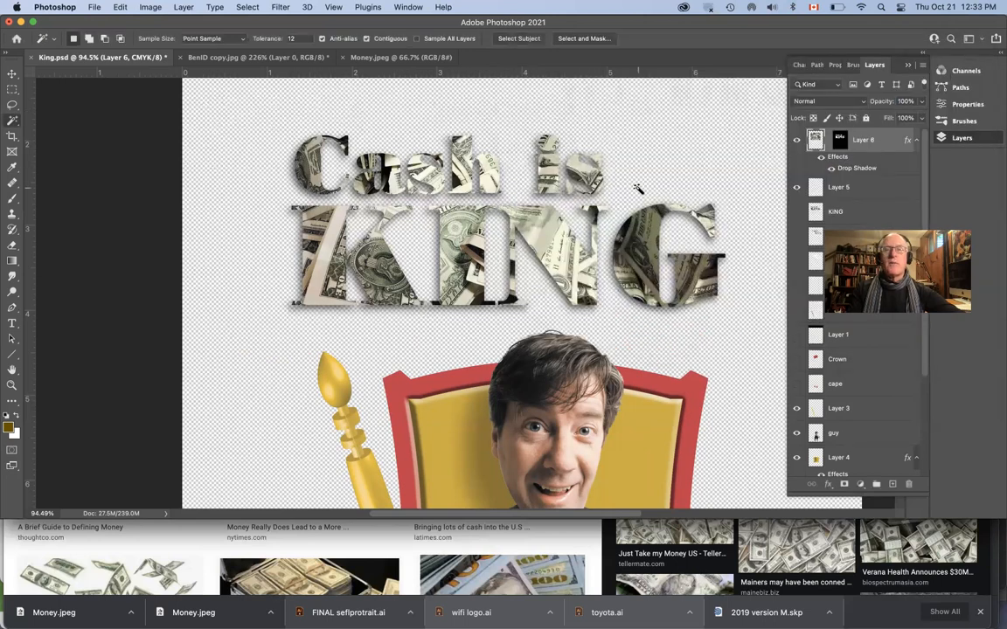
scroll(637, 190, down, 2)
scroll(637, 191, down, 1)
scroll(637, 191, down, 1)
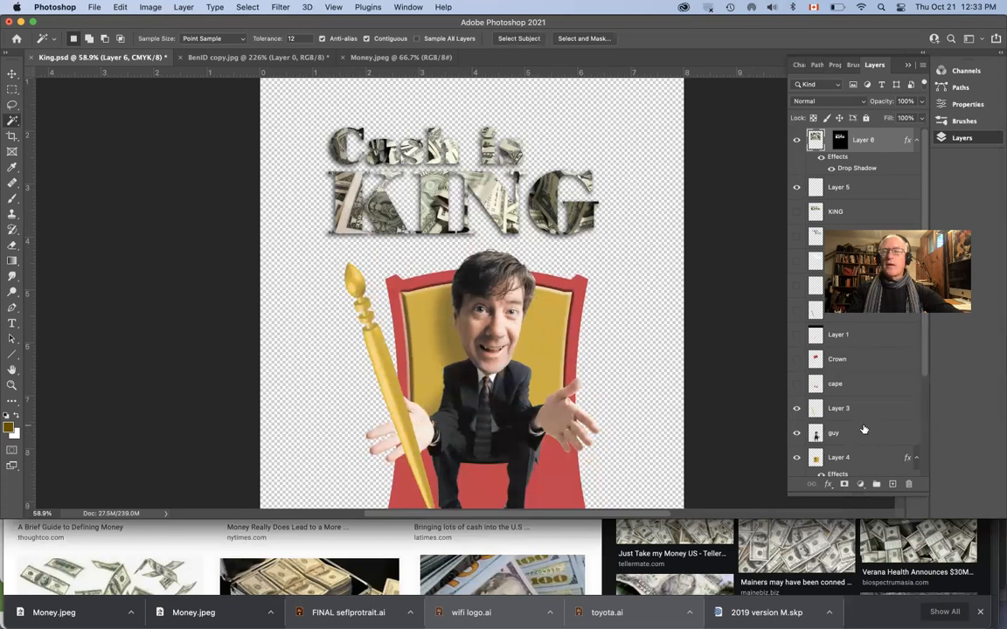
scroll(864, 428, down, 5)
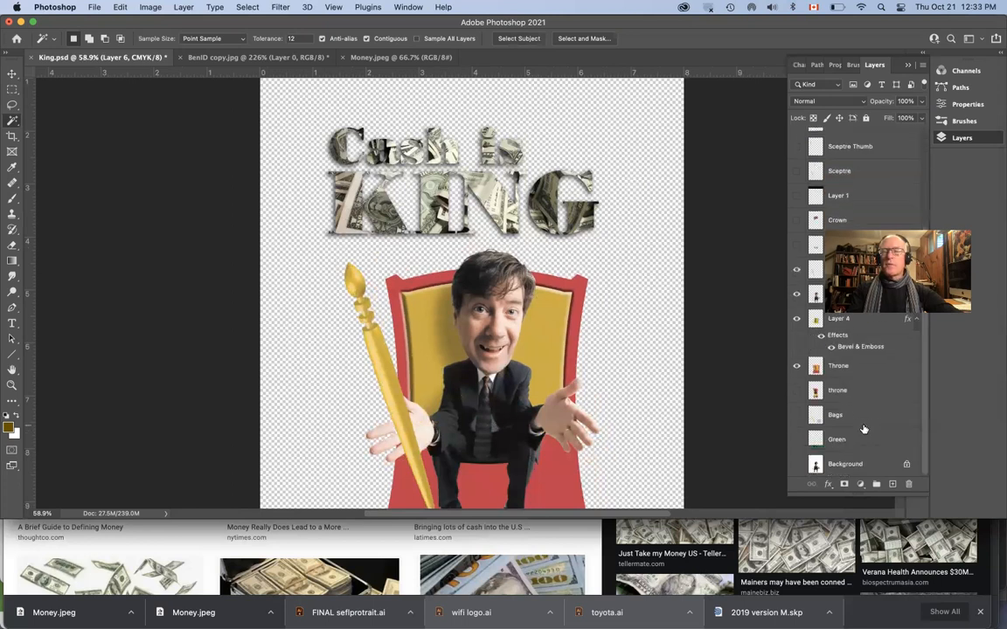
Make the Background, Bags and lowercase throne layers visible behind the man and check the whole composition
click(796, 465)
scroll(523, 319, down, 3)
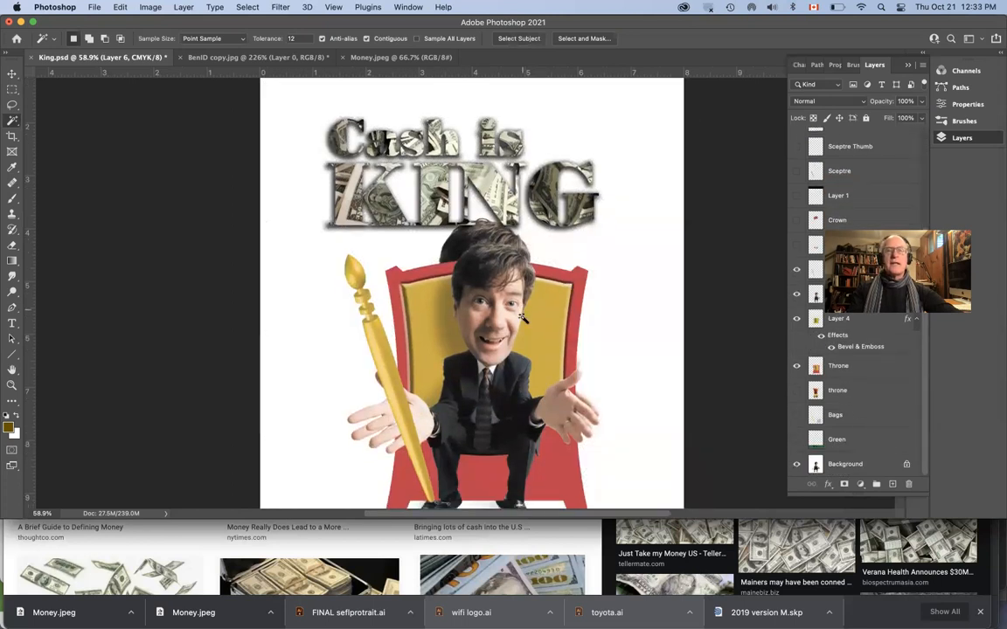
click(796, 415)
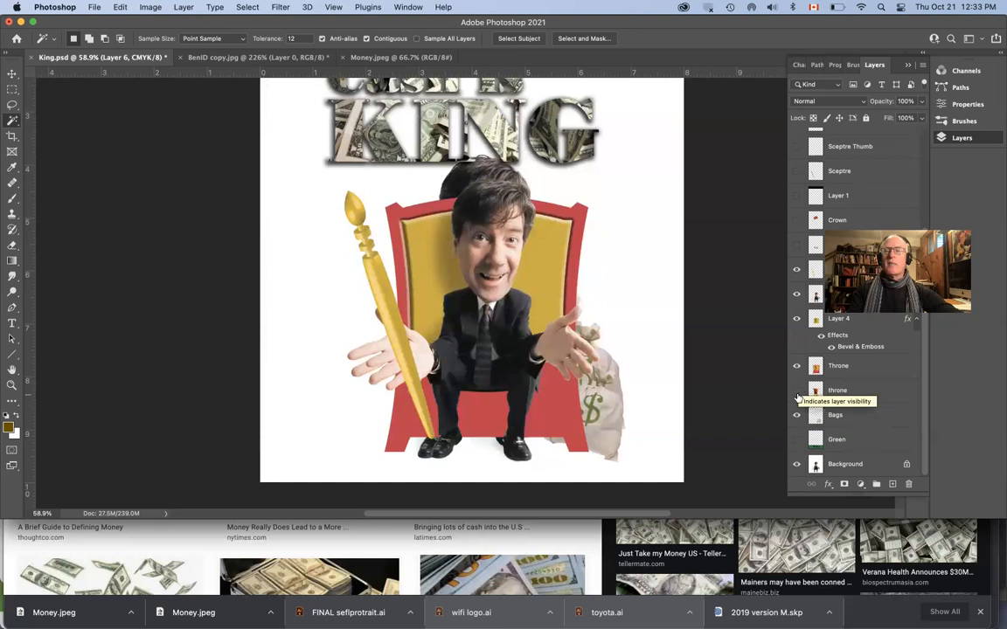
click(796, 391)
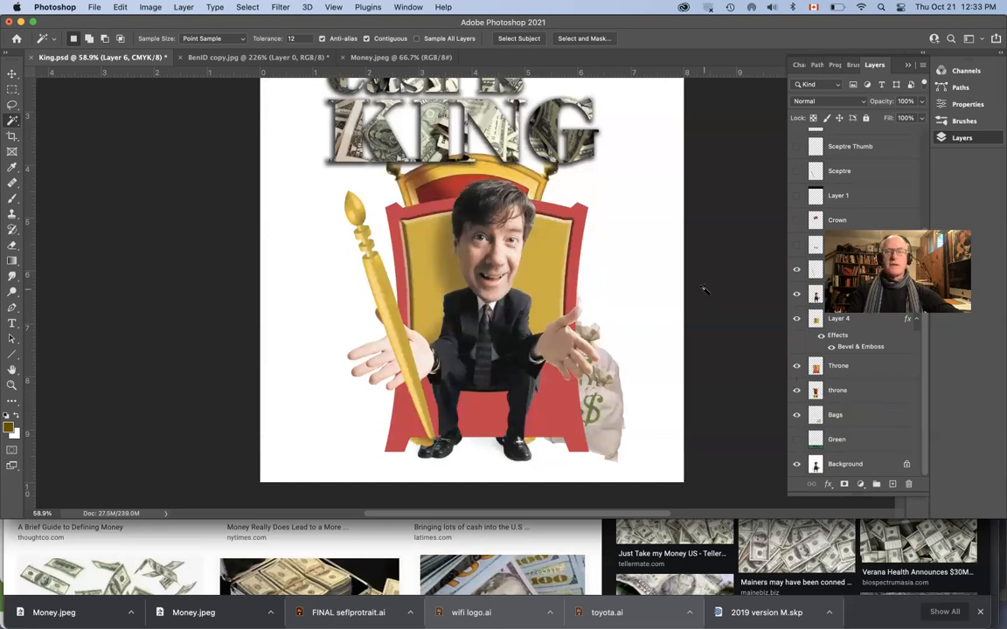
scroll(704, 289, down, 5)
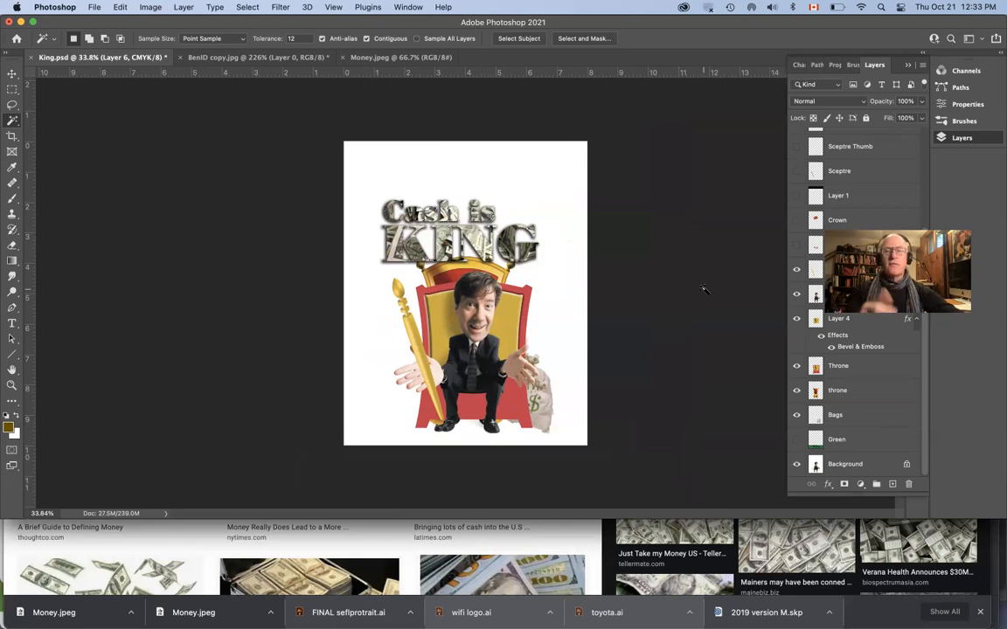
Check which layer holds the hand behind the staff by toggling the guy layer, and hide the Background layer
scroll(413, 345, up, 5)
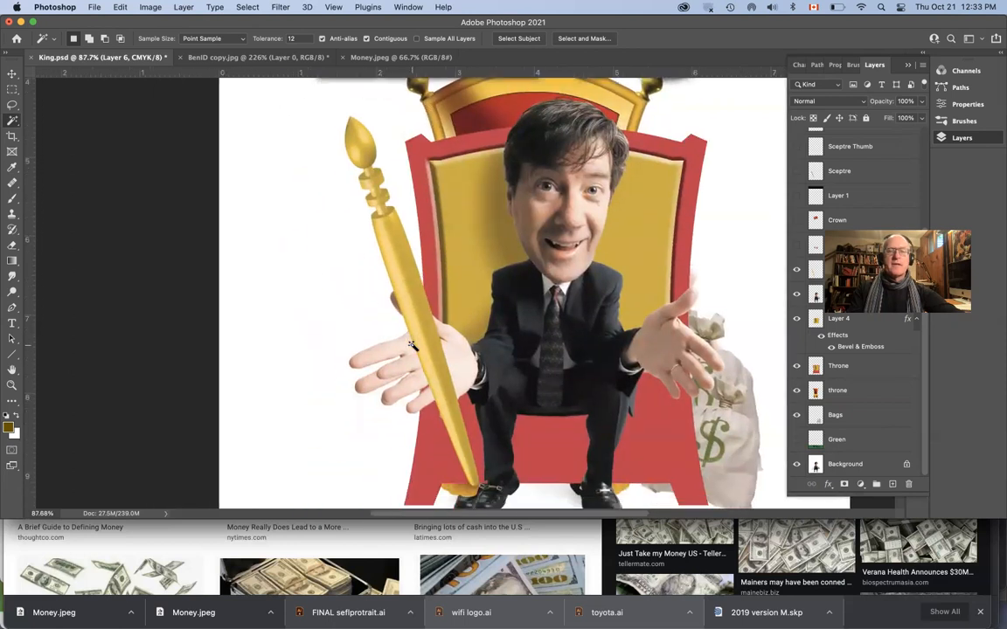
scroll(430, 330, up, 3)
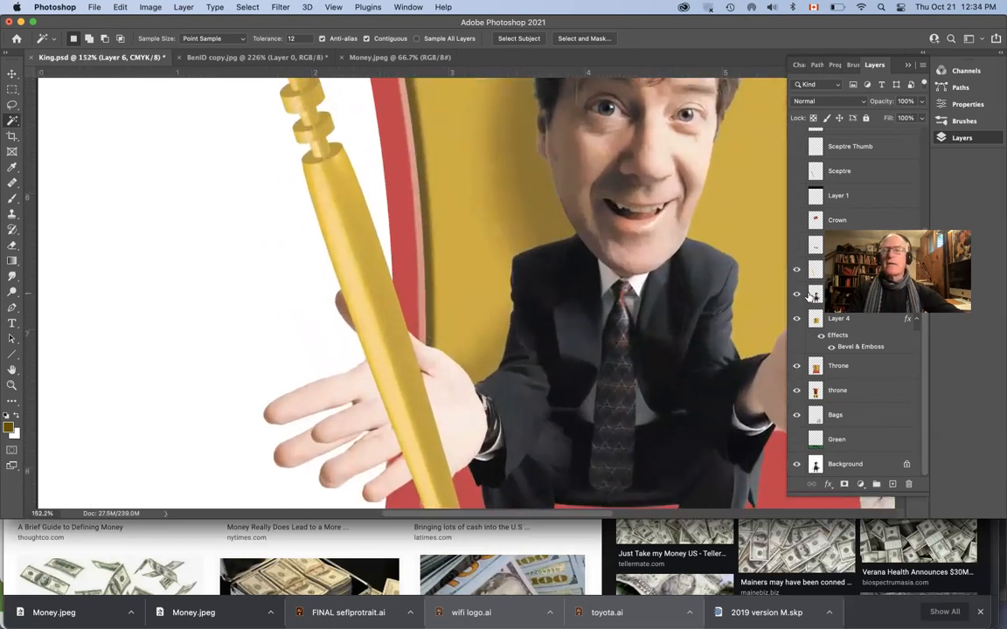
click(796, 295)
click(796, 295)
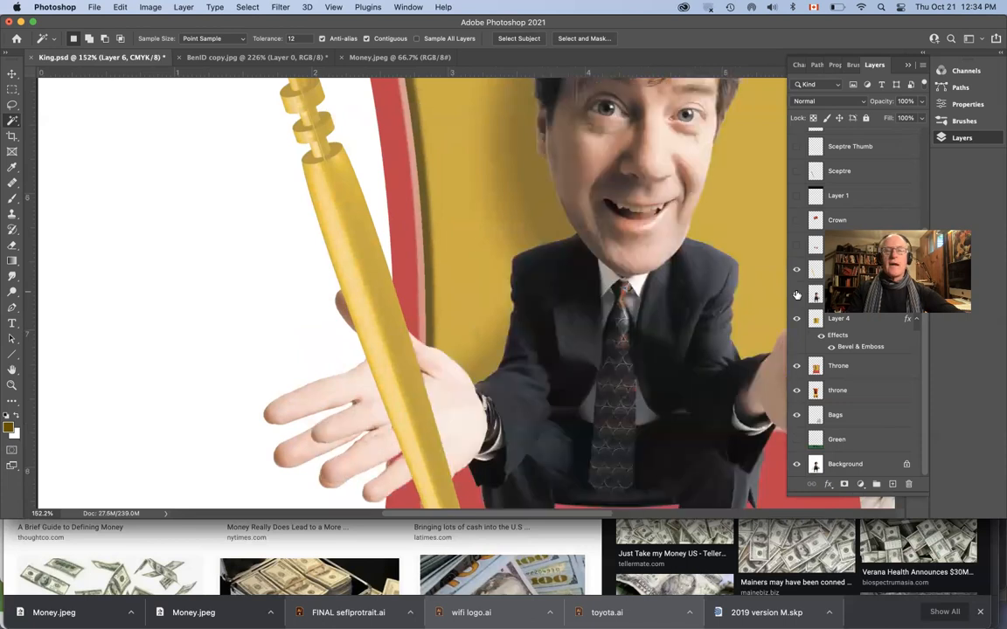
click(796, 294)
click(796, 294)
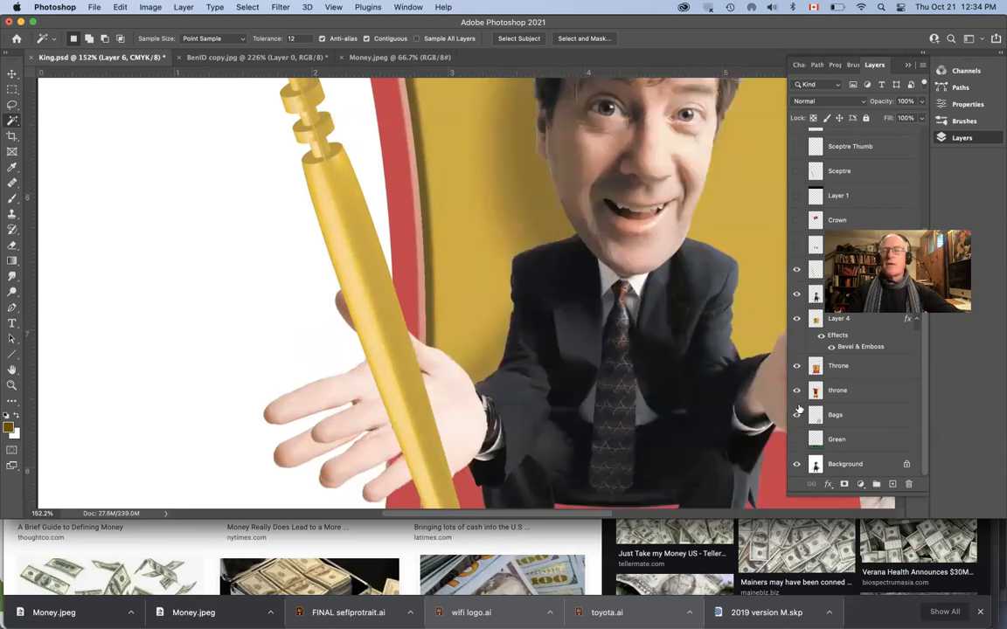
click(796, 464)
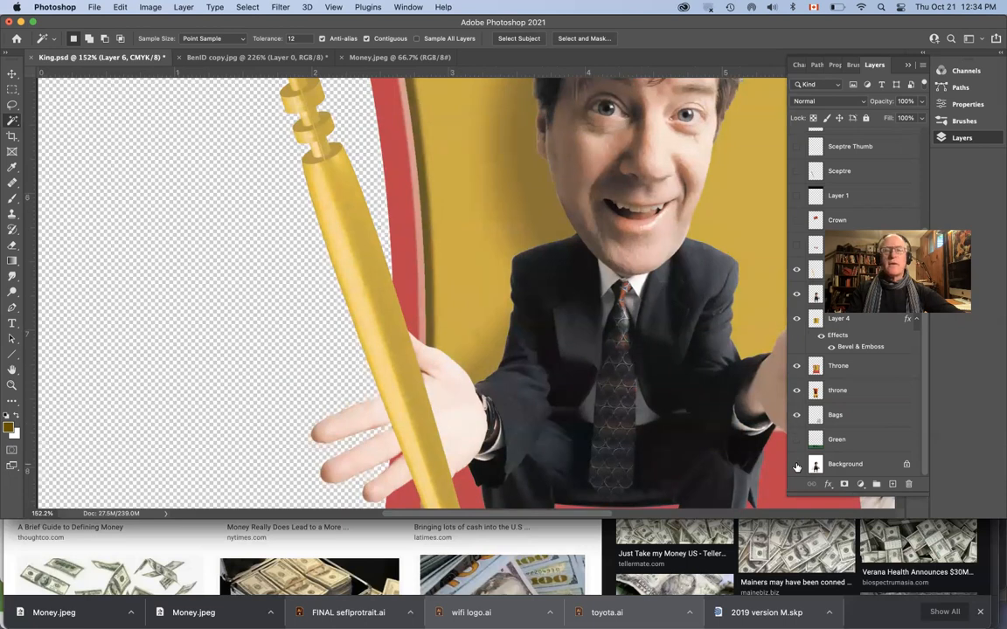
Lasso the thumb area behind the golden staff and copy it from the guy layer onto a new layer
click(13, 105)
mouse_move(357, 371)
mouse_down()
mouse_move(407, 397)
mouse_move(425, 387)
mouse_move(436, 339)
mouse_move(419, 309)
mouse_move(369, 278)
mouse_move(320, 303)
mouse_move(319, 346)
mouse_move(369, 389)
mouse_up()
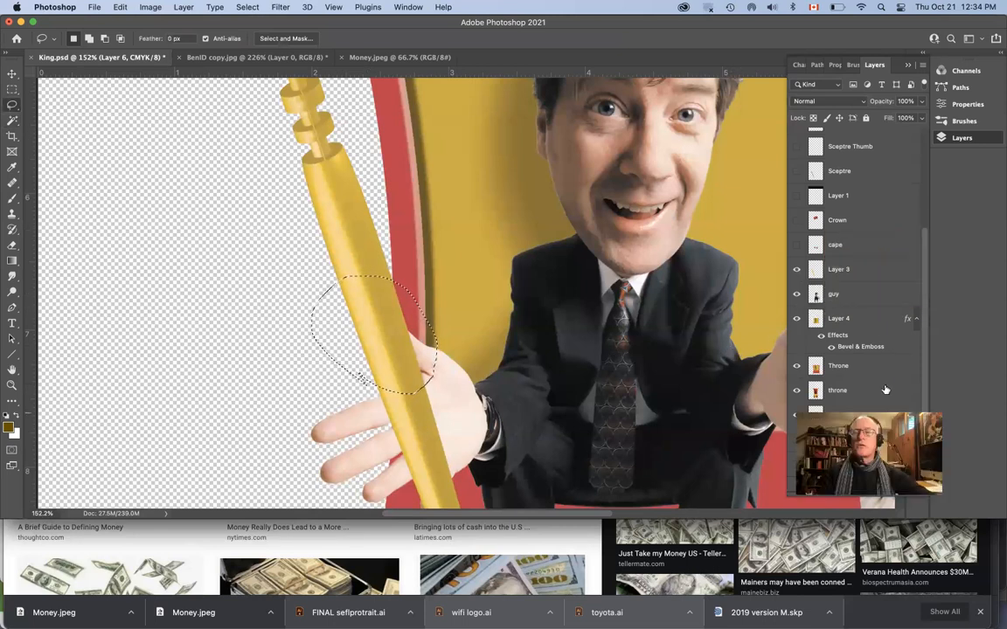
click(843, 294)
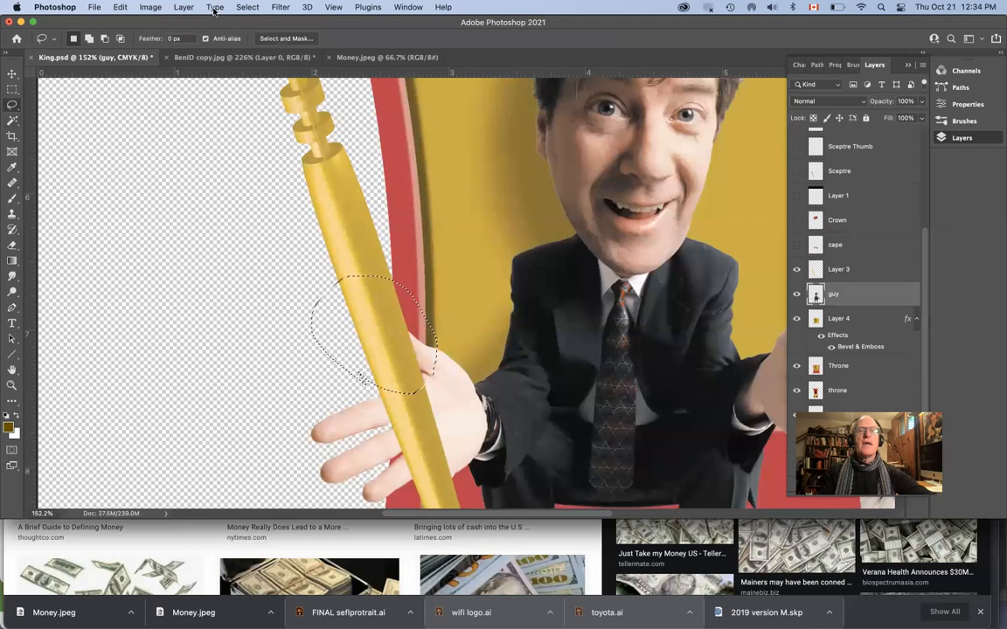
click(176, 8)
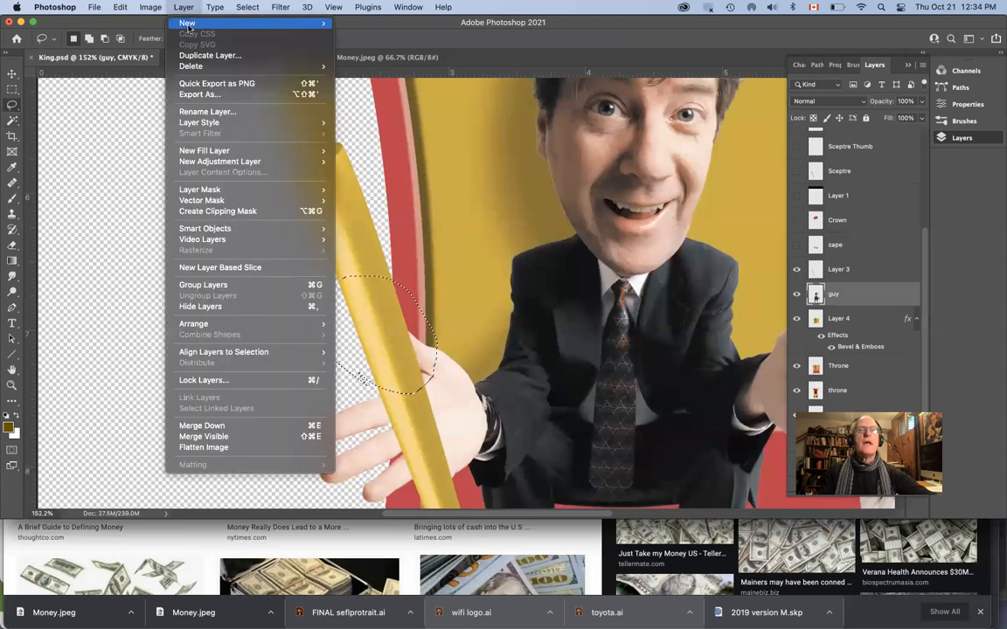
mouse_move(187, 25)
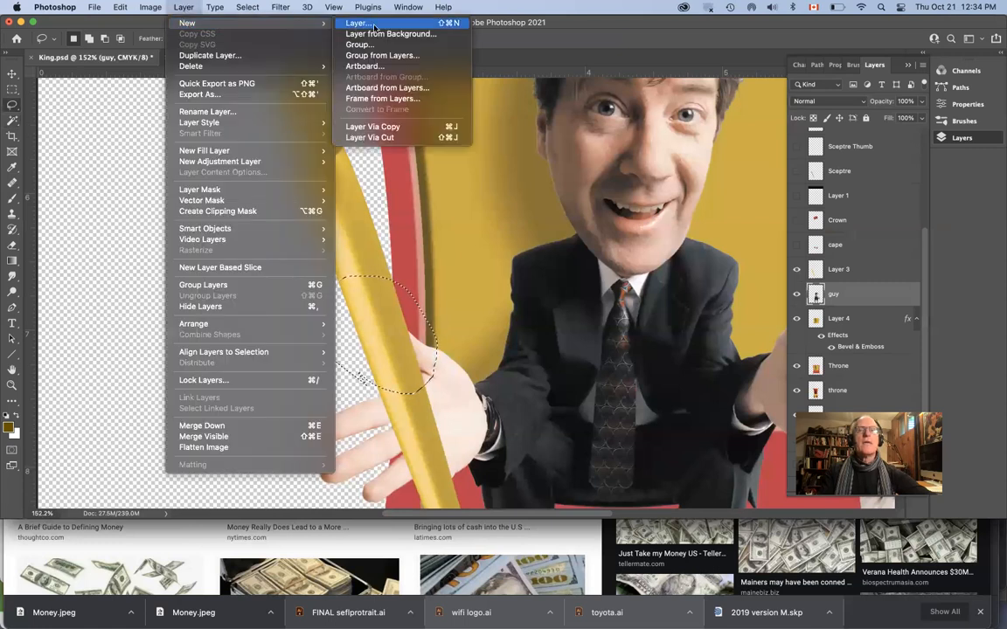
click(393, 132)
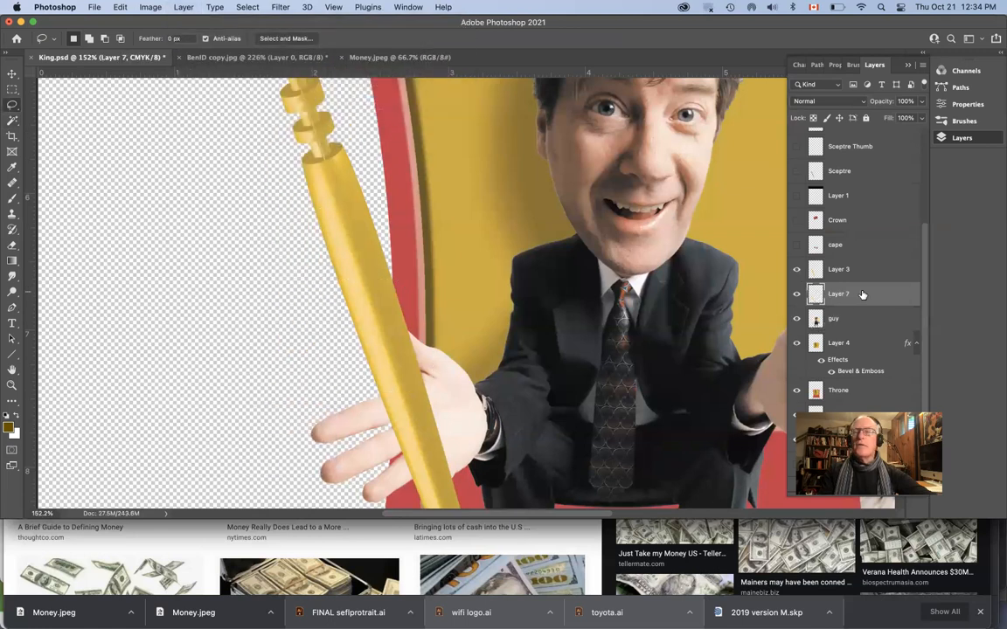
Move the copied thumb layer directly above the Sceptre layer and erase the leftover palm area covering the staff
drag(861, 266, 856, 165)
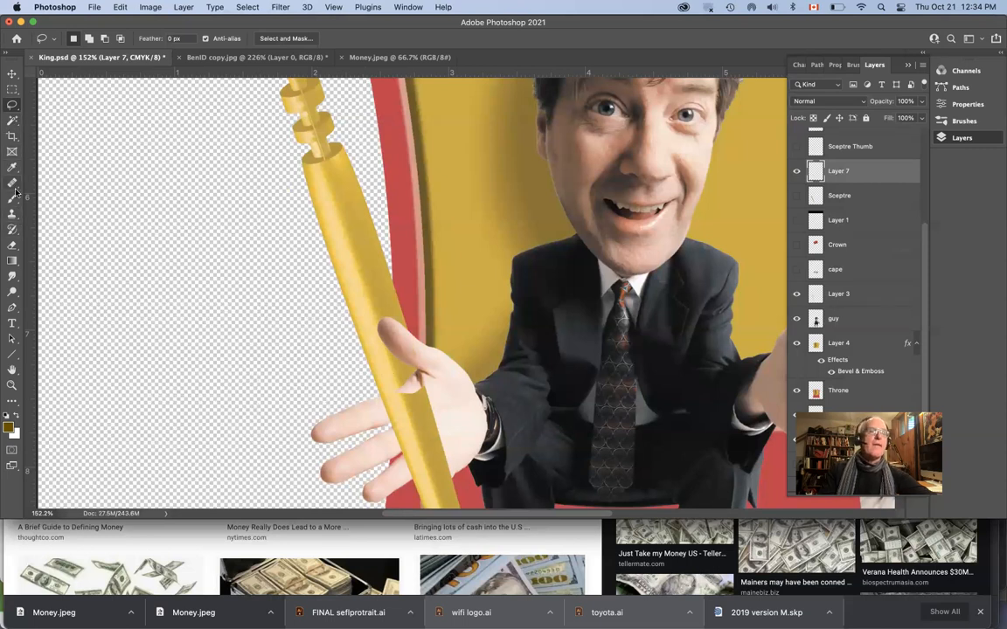
click(12, 248)
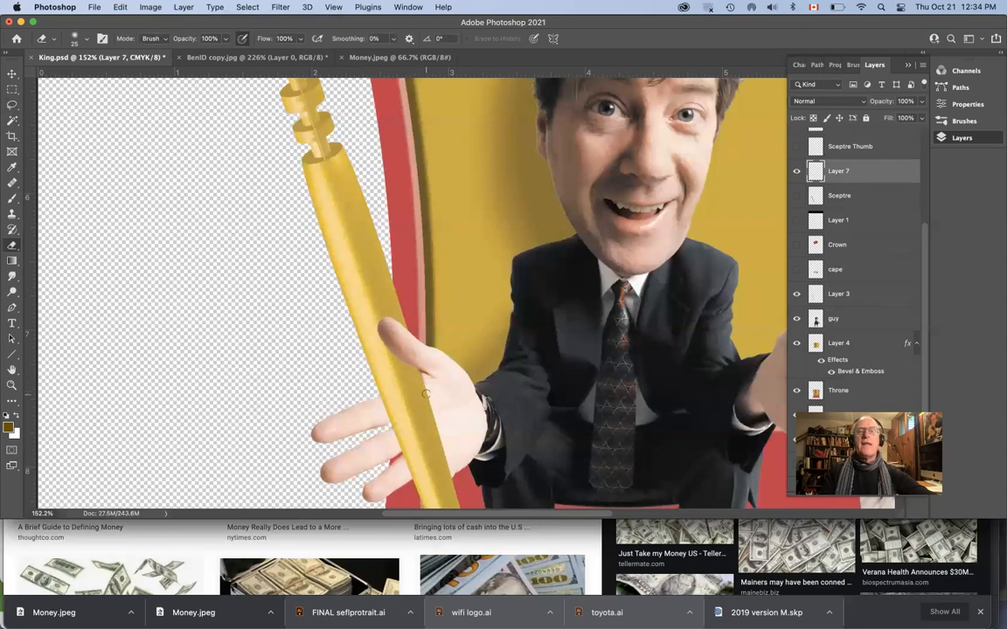
click(860, 196)
click(13, 122)
click(235, 242)
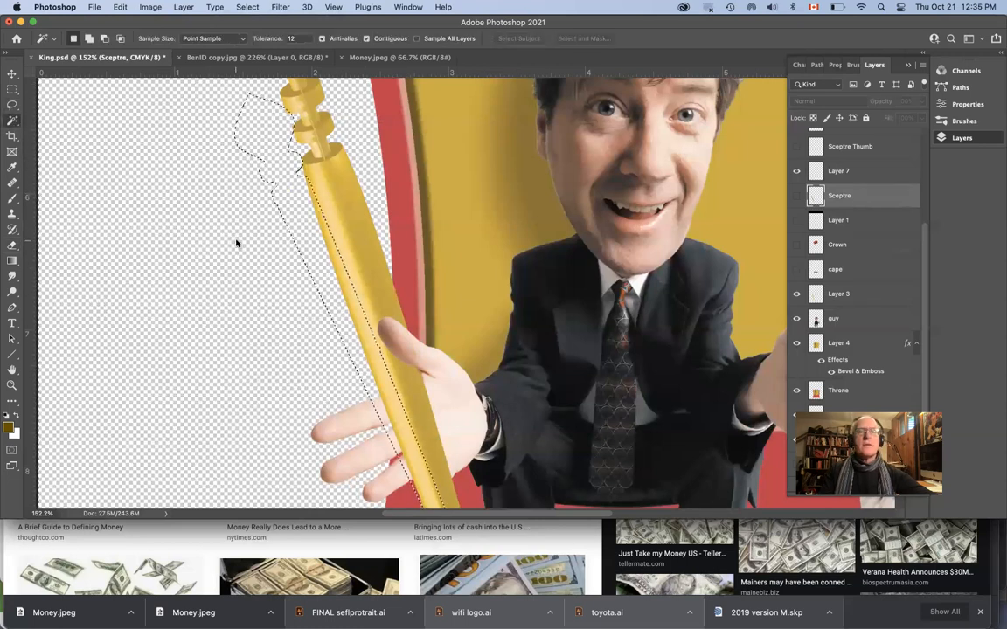
key(super+d)
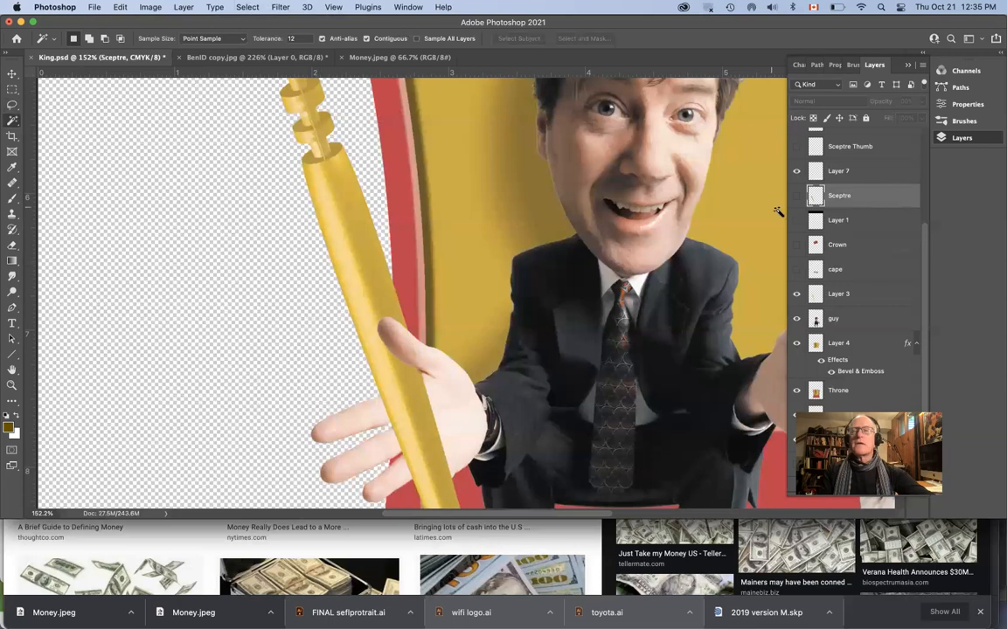
Activate the layer of the visible golden staff and fit the whole poster in view
scroll(831, 229, up, 3)
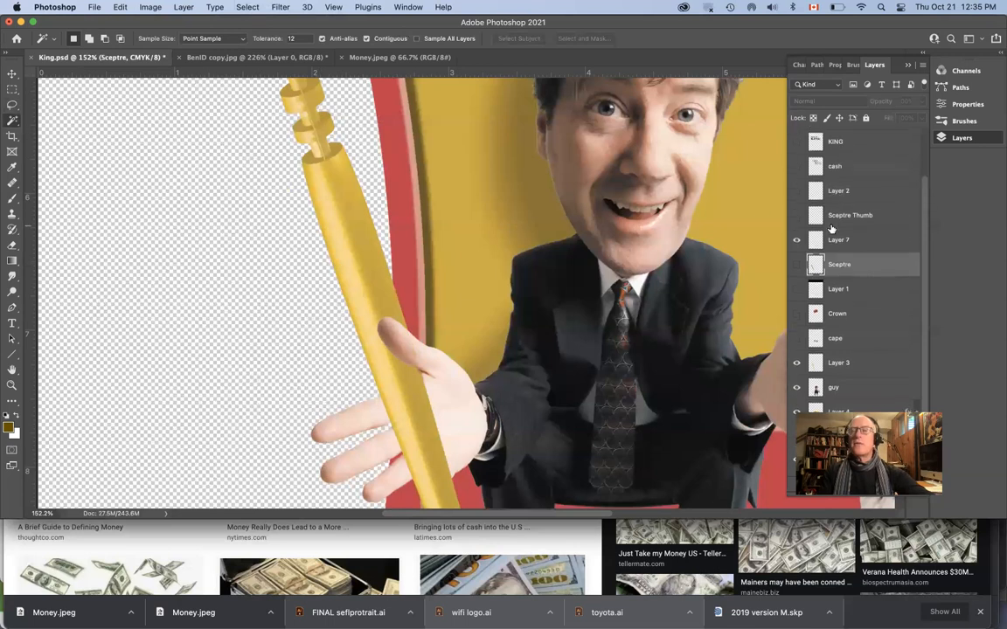
scroll(836, 230, up, 3)
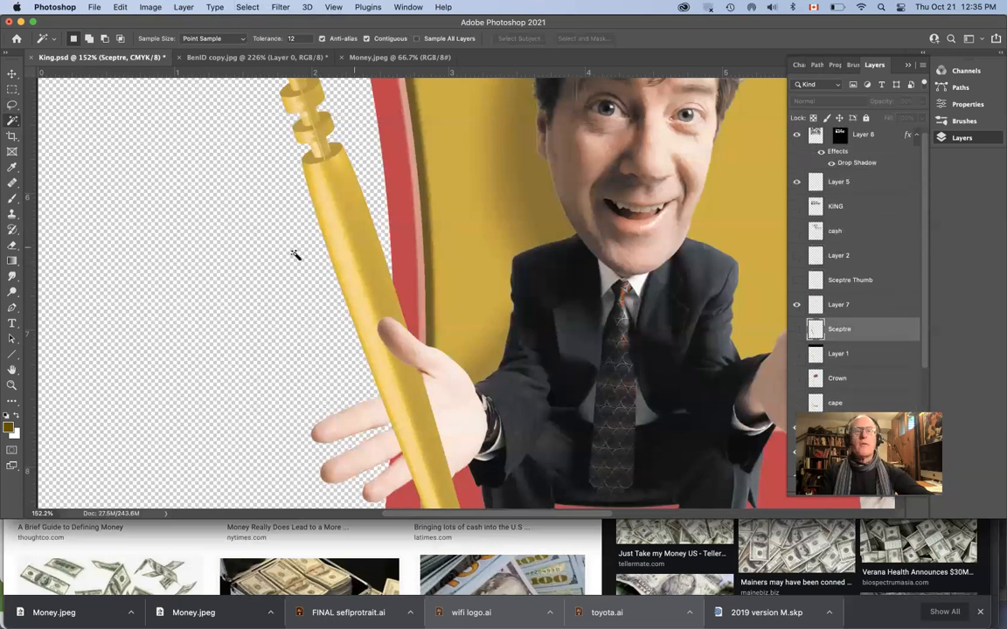
super+click(361, 238)
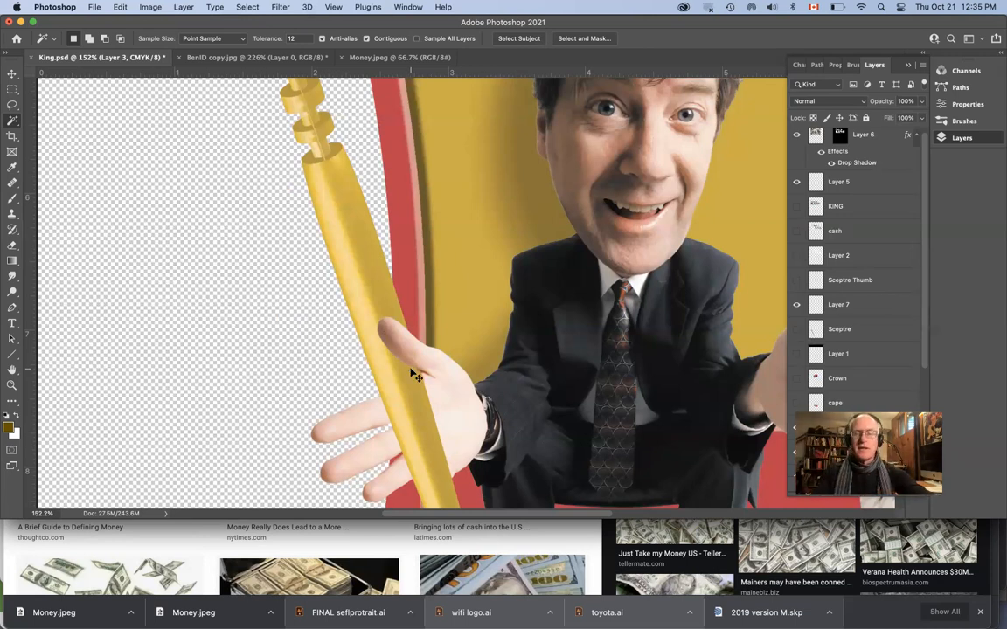
key(super+z)
key(super+0)
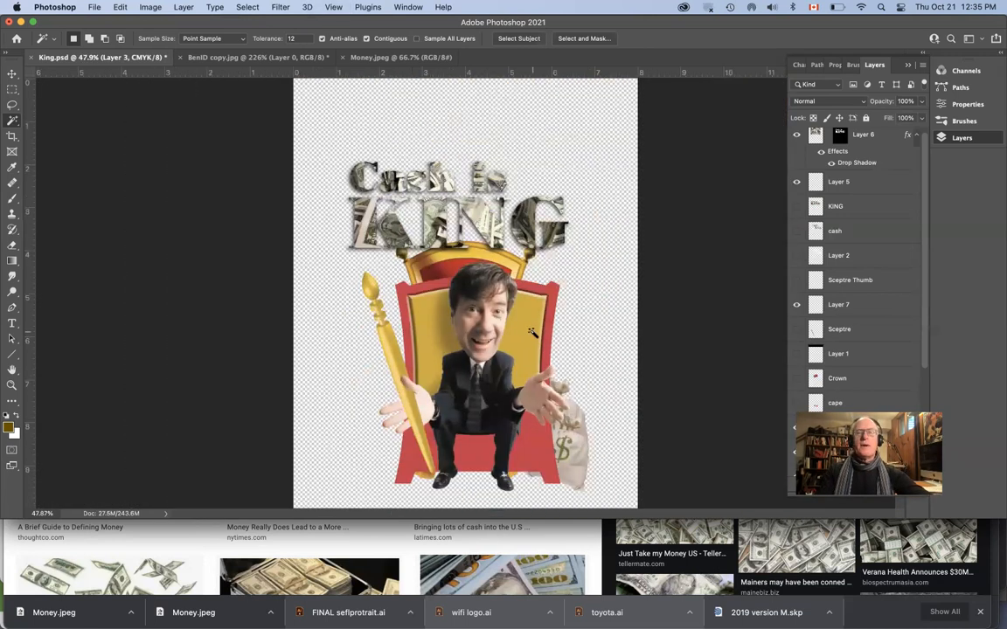